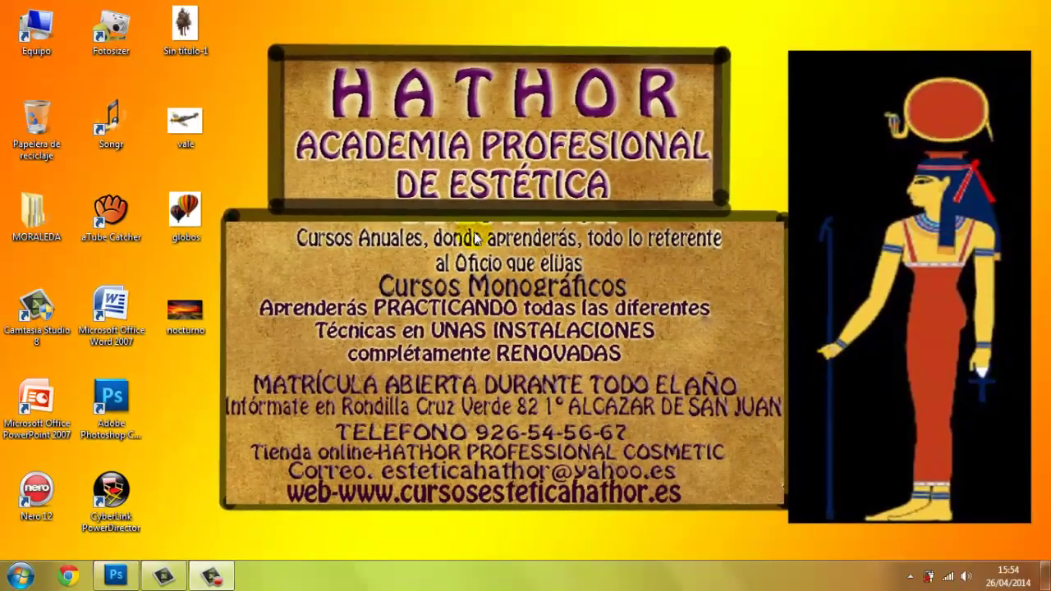
# Step: Arrange the Photoshop workspace, clearing the selection on the globos image and dragging windows into place
pyautogui.moveTo(240, 21)
pyautogui.mouseDown()
pyautogui.moveTo(328, 194)
pyautogui.moveTo(745, 221)
pyautogui.mouseUp()
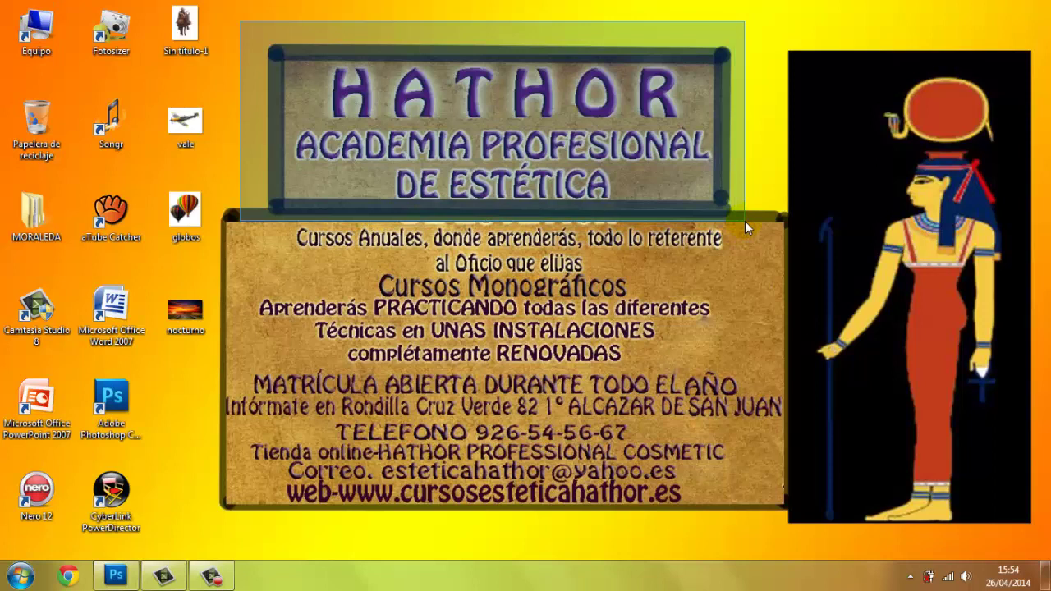
pyautogui.moveTo(744, 221); pyautogui.dragTo(745, 221)
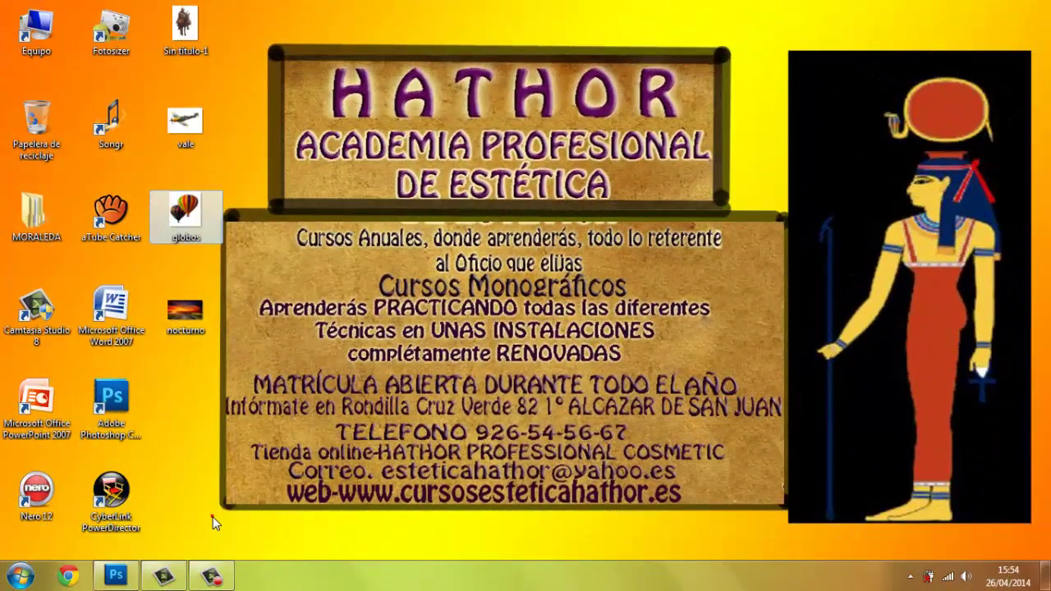
pyautogui.click(213, 516)
pyautogui.moveTo(213, 408)
pyautogui.mouseDown()
pyautogui.moveTo(476, 228)
pyautogui.moveTo(747, 213)
pyautogui.mouseUp()
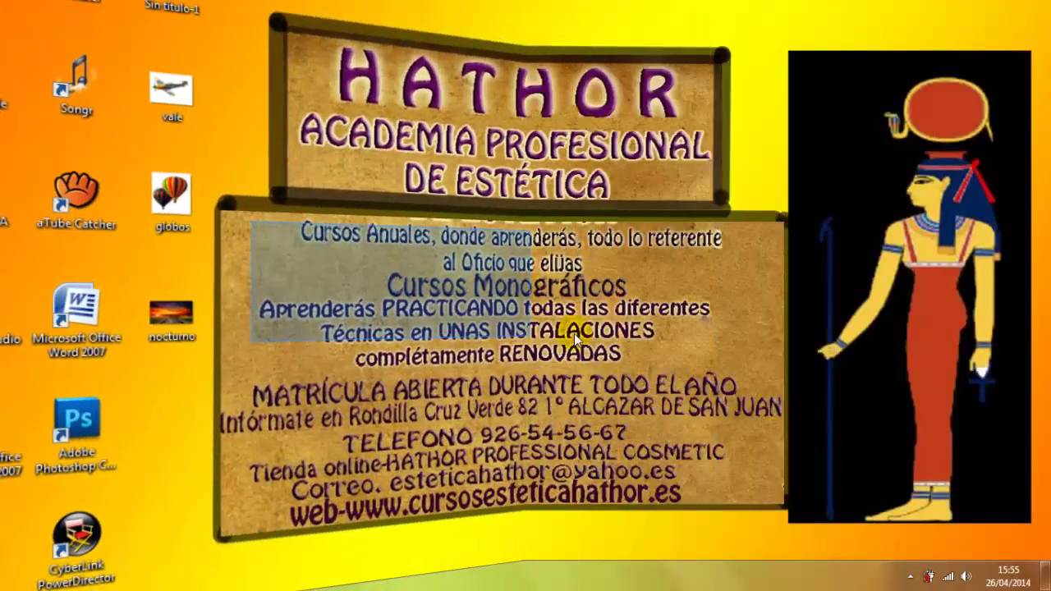
pyautogui.moveTo(574, 333); pyautogui.dragTo(727, 321)
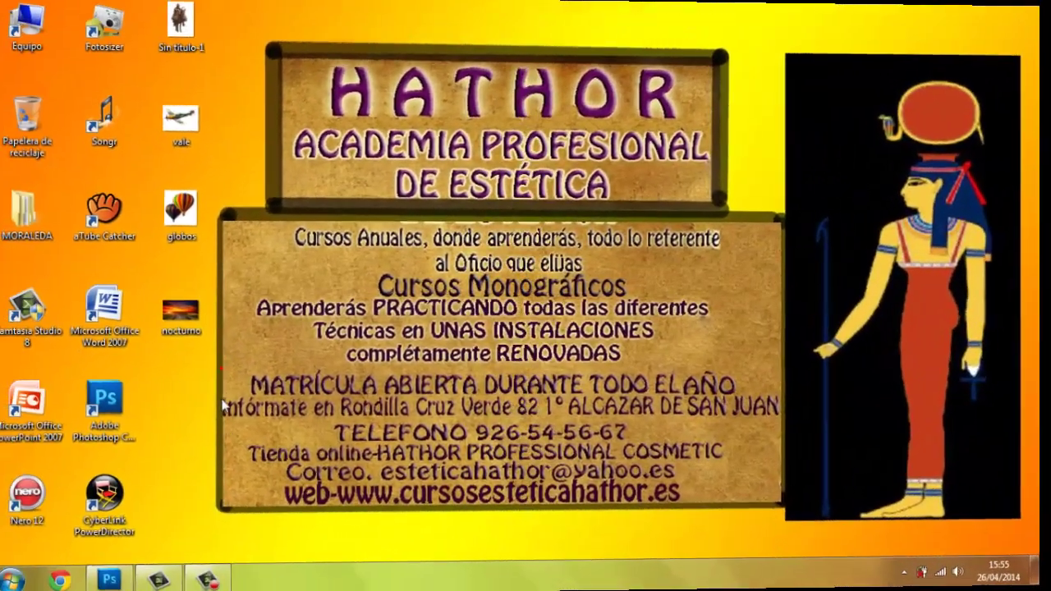
pyautogui.moveTo(224, 369)
pyautogui.mouseDown()
pyautogui.moveTo(454, 429)
pyautogui.moveTo(563, 420)
pyautogui.moveTo(785, 445)
pyautogui.mouseUp()
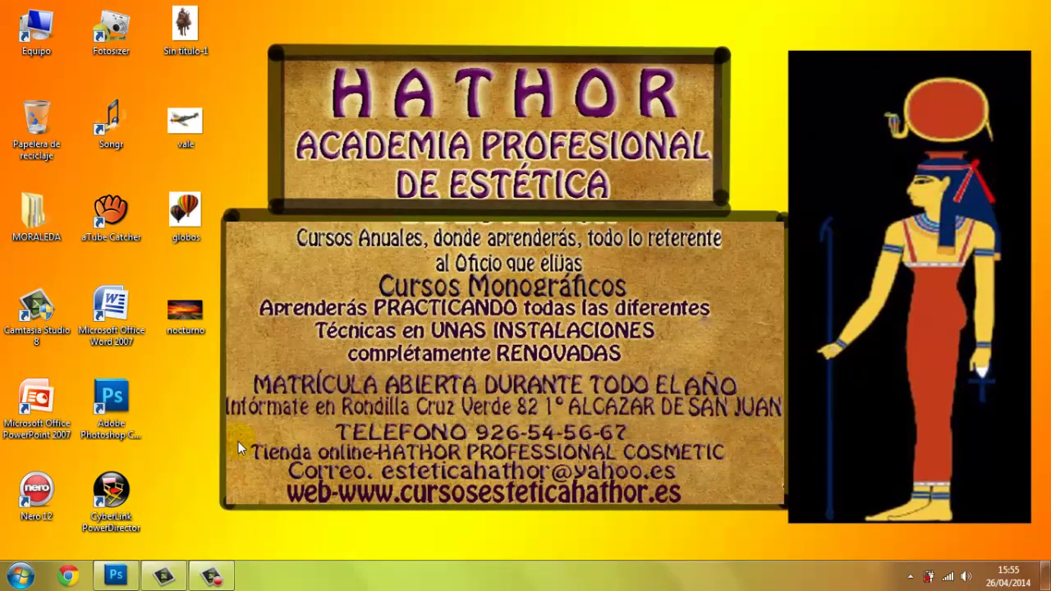
pyautogui.moveTo(235, 441); pyautogui.dragTo(729, 520)
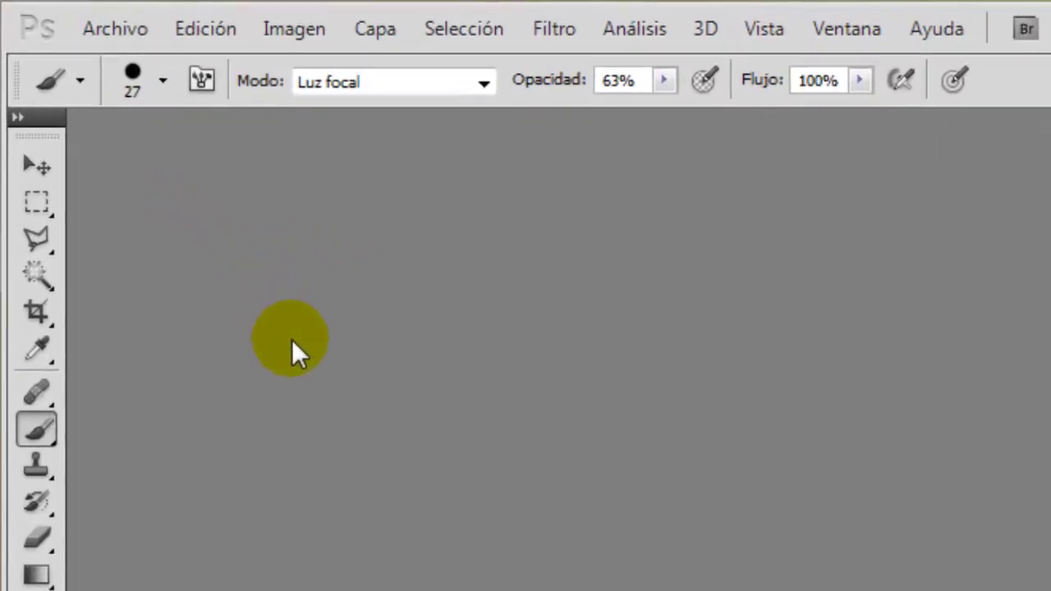
# Step: Open the nocturno.jpg sunset photo through Archivo > Abrir
pyautogui.click(118, 30)
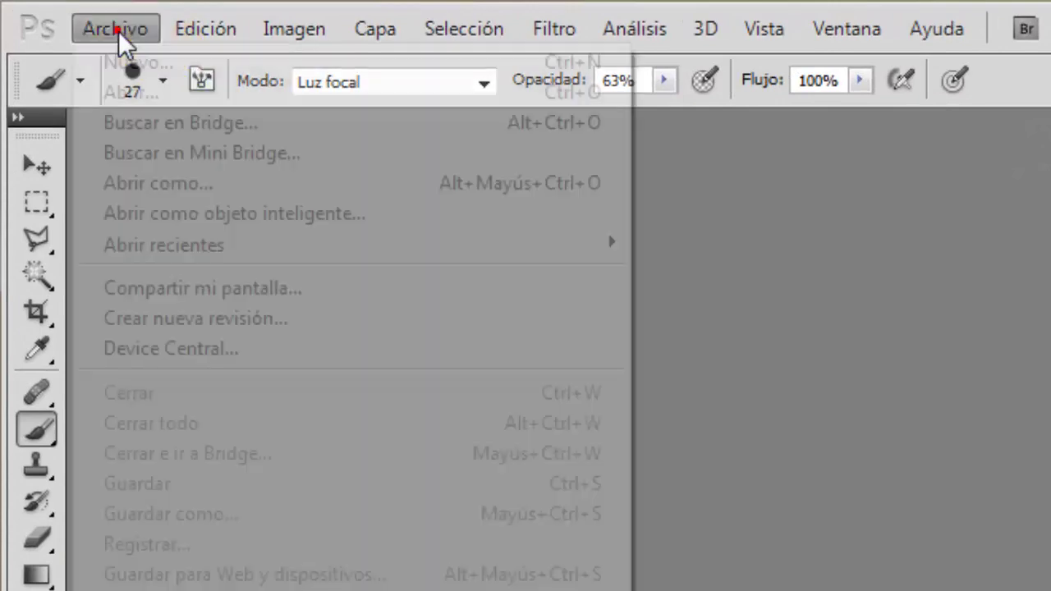
pyautogui.click(134, 91)
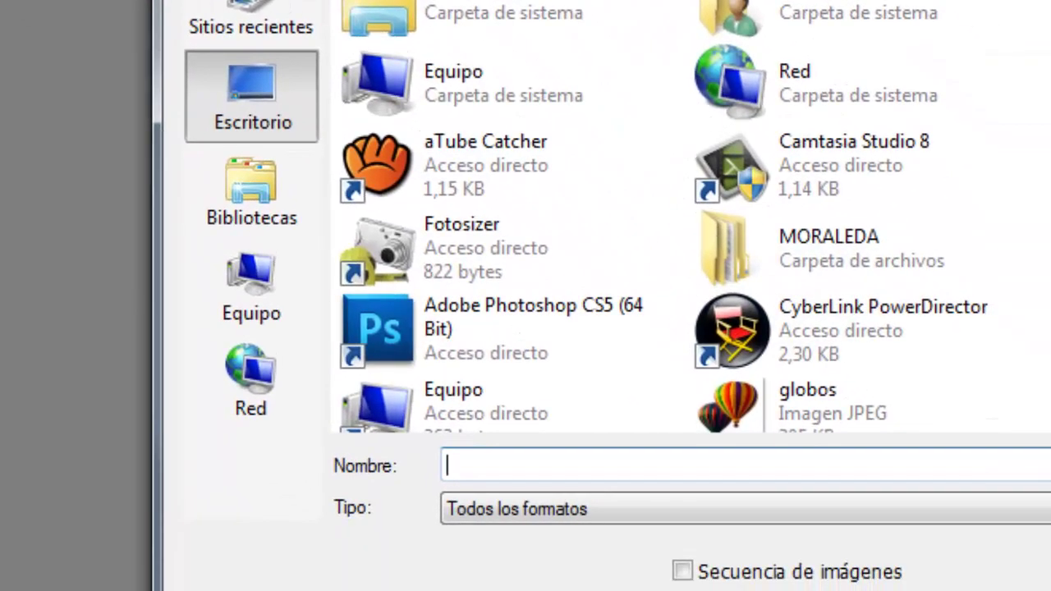
pyautogui.scroll(-5, 761, 303)
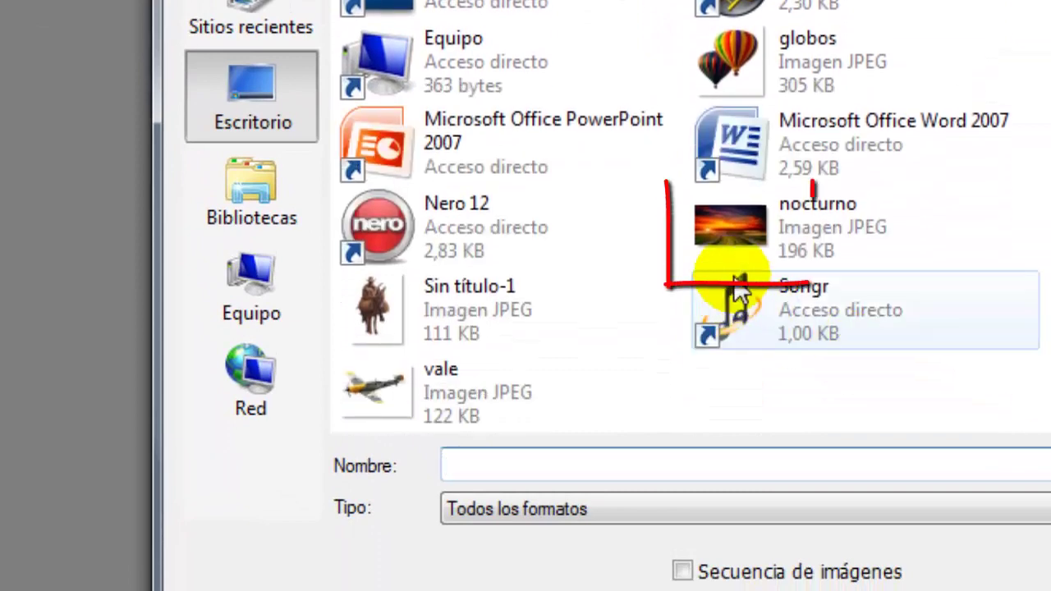
pyautogui.click(723, 221)
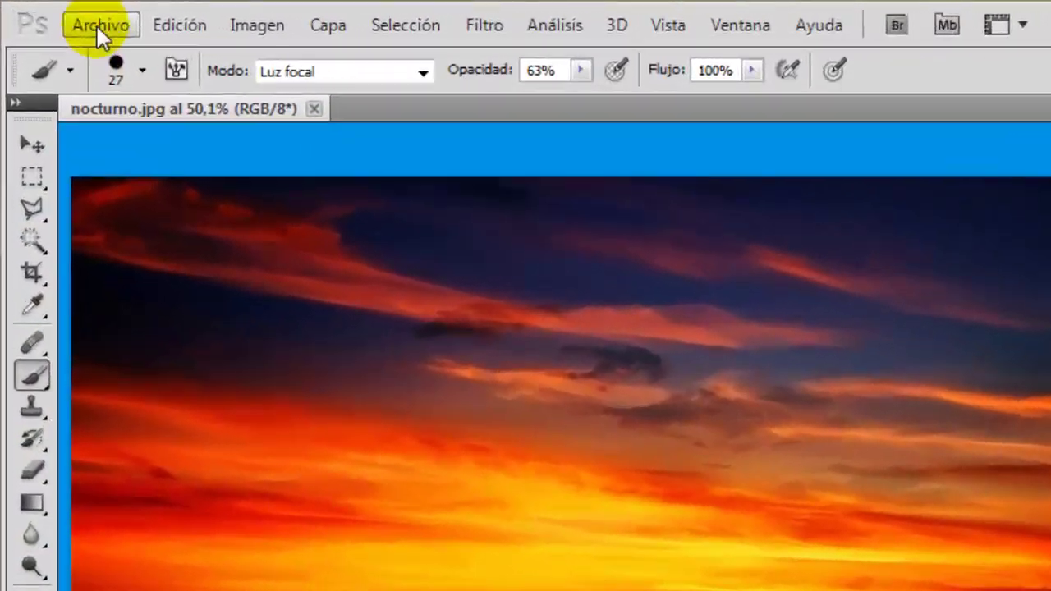
# Step: Open globos.jpg as a second document
pyautogui.click(82, 20)
pyautogui.click(111, 82)
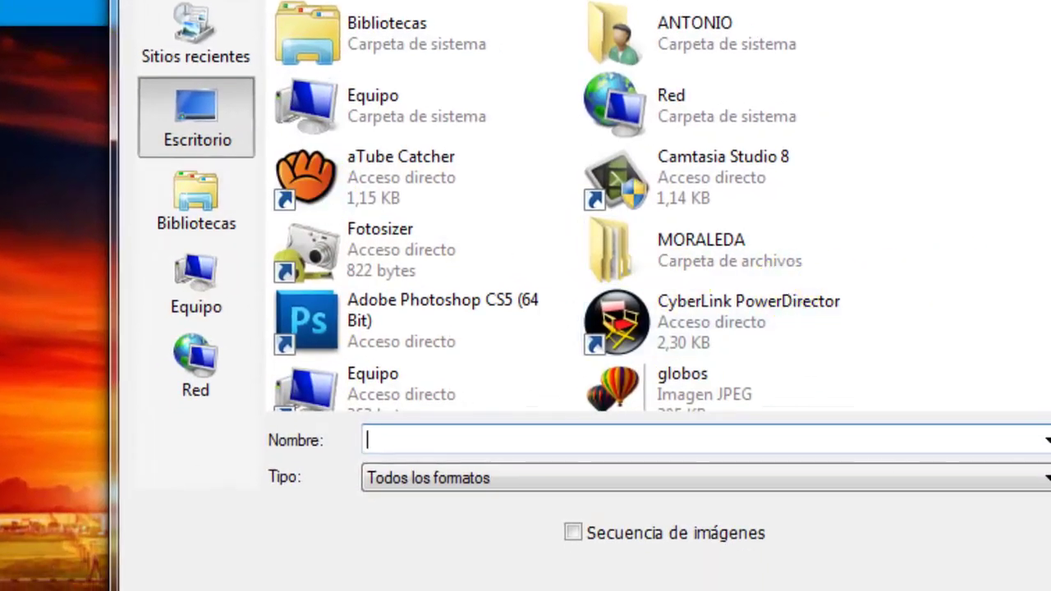
pyautogui.scroll(-2, 805, 320)
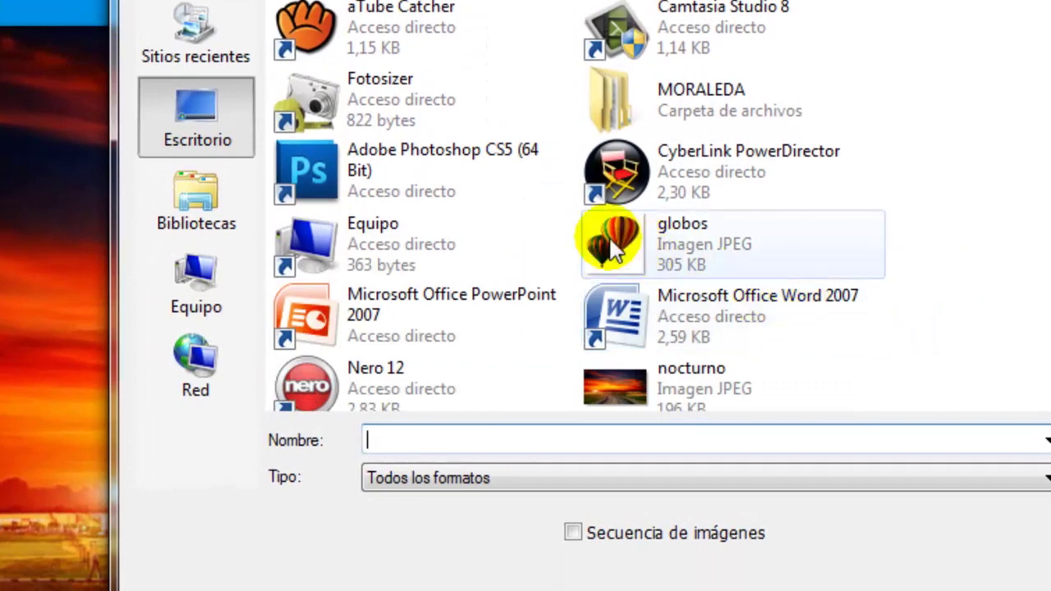
pyautogui.click(614, 249)
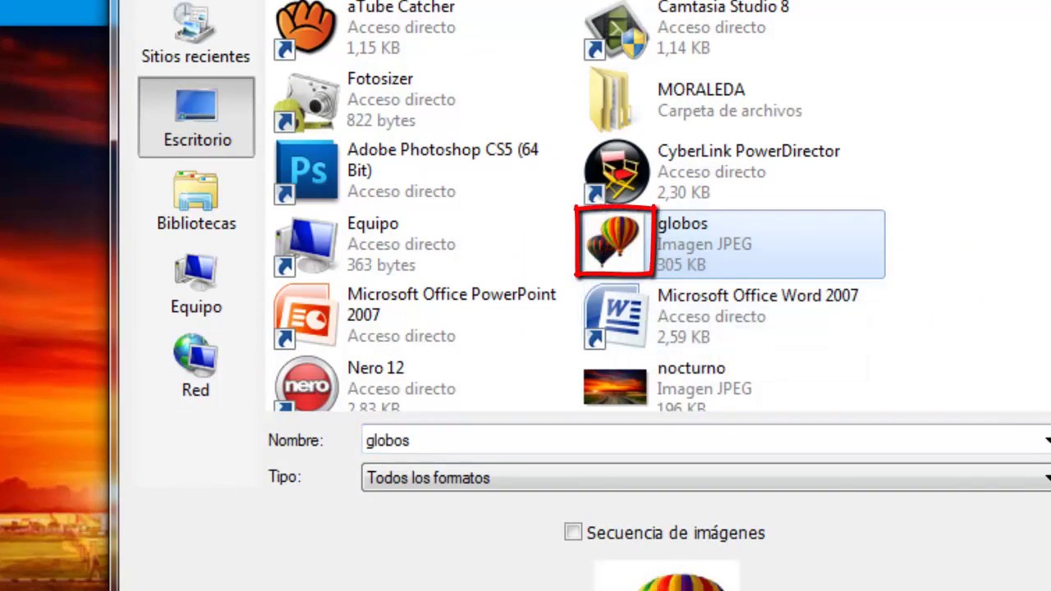
pyautogui.press('Return')
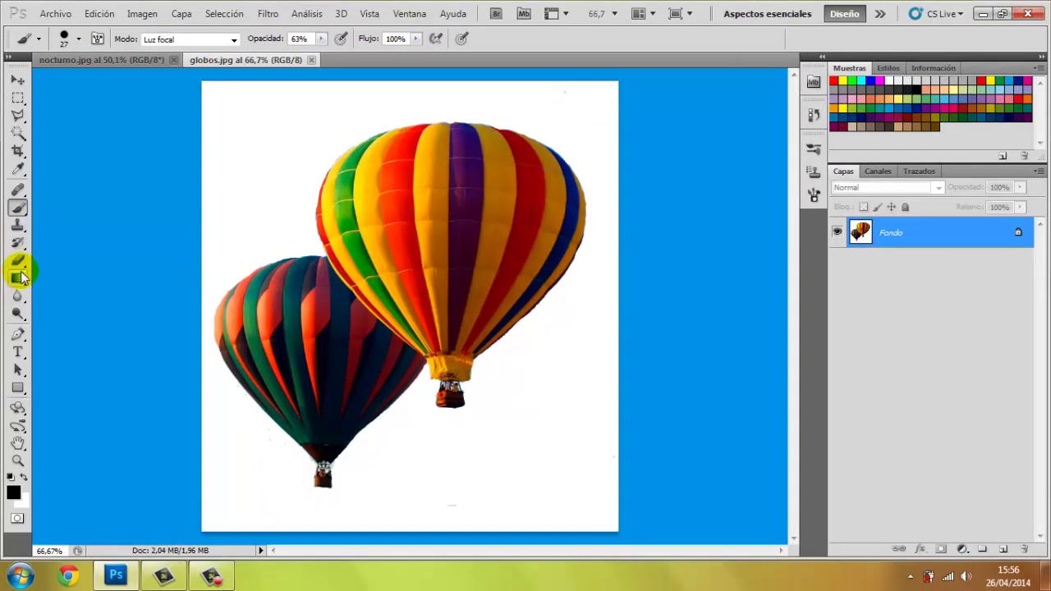
# Step: Erase the white sky around the balloons in globos.jpg with the Borrador mágico
pyautogui.click(20, 266)
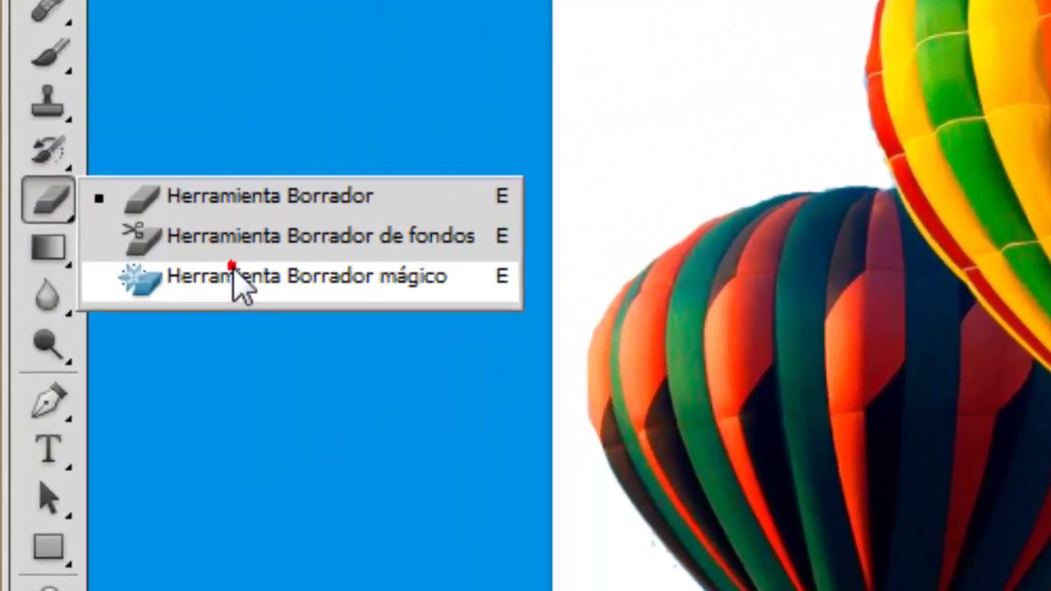
pyautogui.click(85, 286)
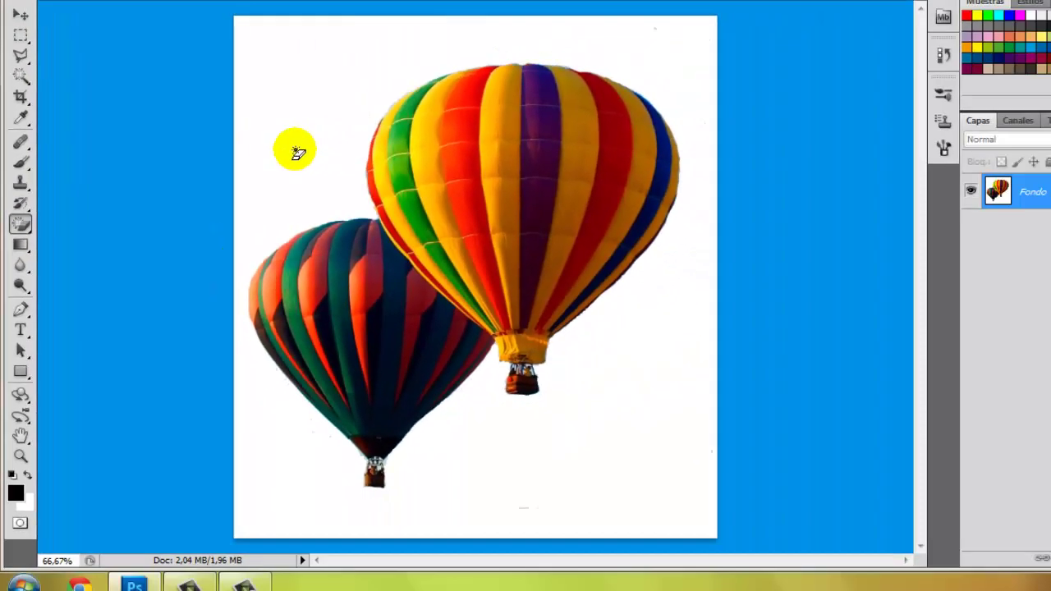
pyautogui.click(300, 151)
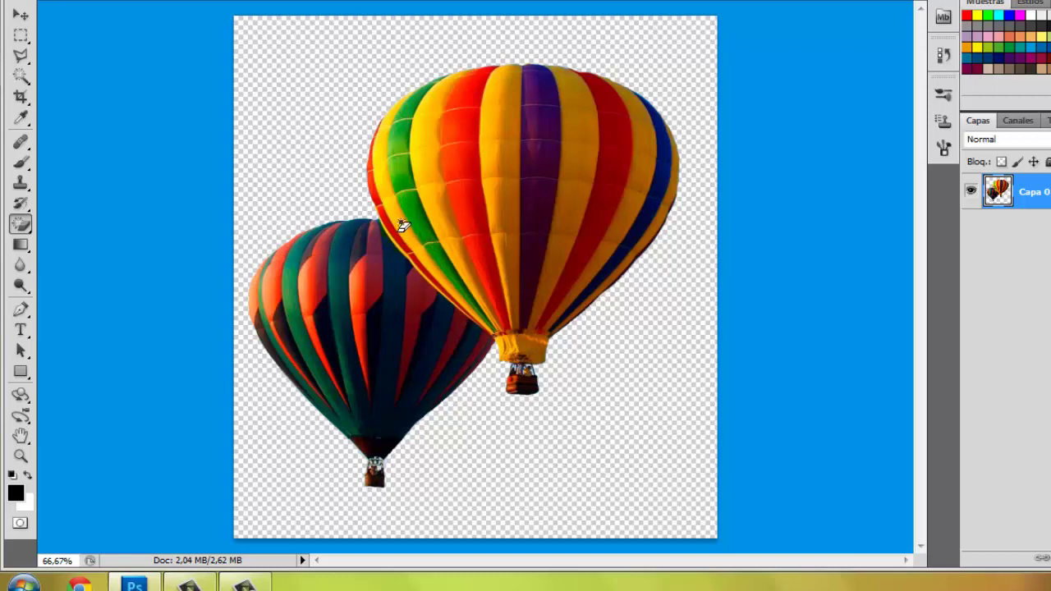
pyautogui.click(368, 214)
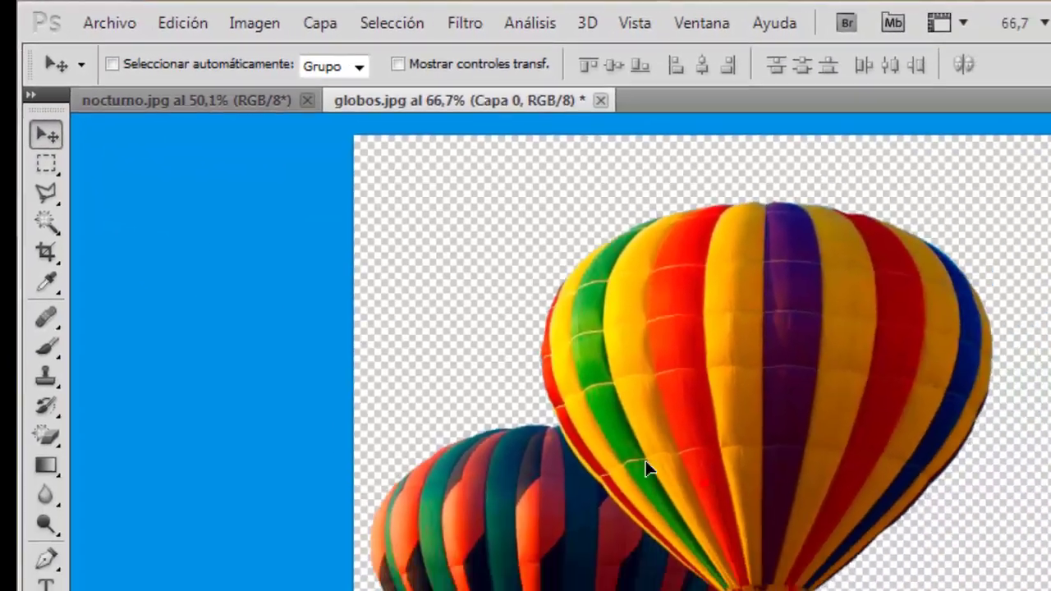
# Step: Bring the balloons into nocturno.jpg, scaled to about 56% and placed in the upper-left sky
pyautogui.moveTo(528, 383)
pyautogui.mouseDown()
pyautogui.moveTo(207, 98)
pyautogui.moveTo(328, 421)
pyautogui.mouseUp()
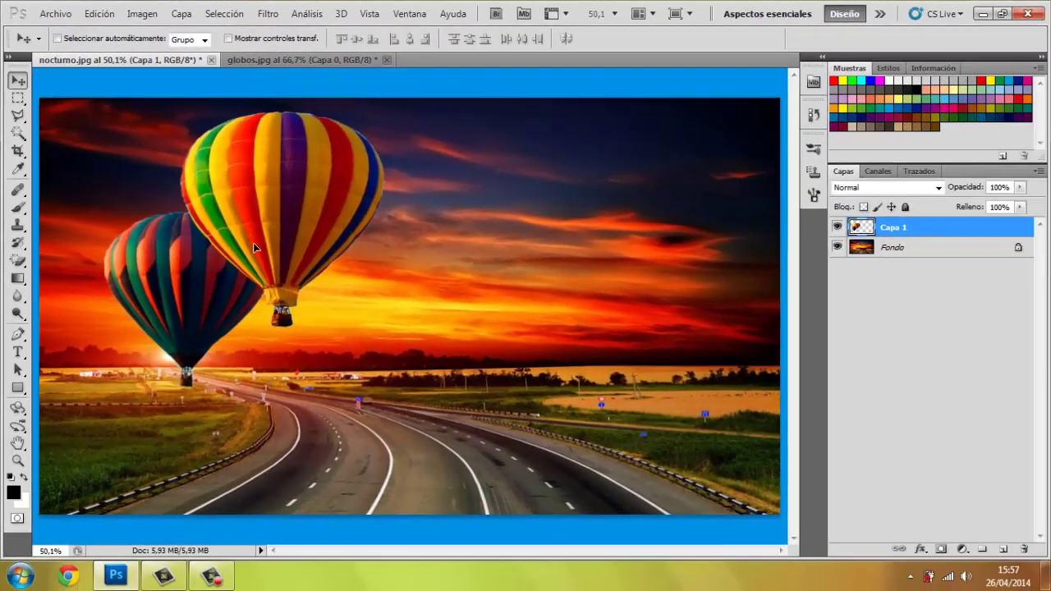
pyautogui.moveTo(252, 242); pyautogui.dragTo(260, 256)
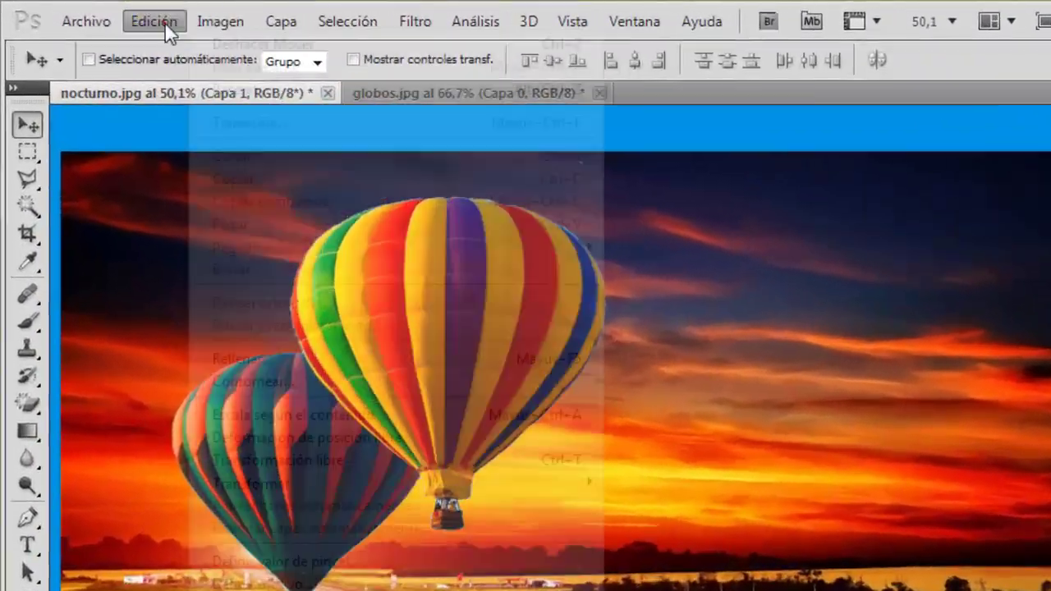
pyautogui.click(100, 14)
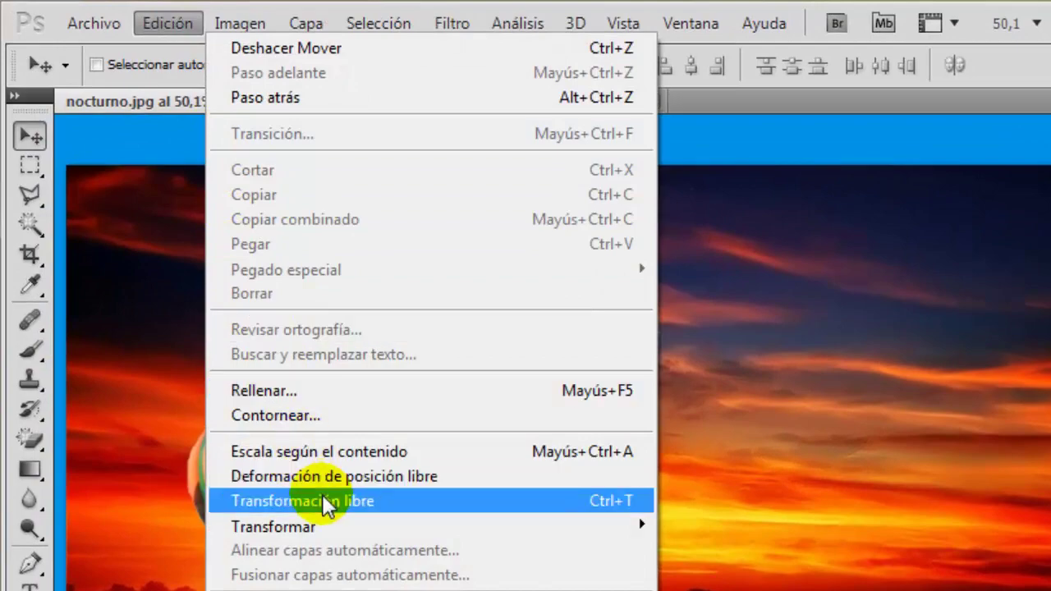
pyautogui.click(297, 500)
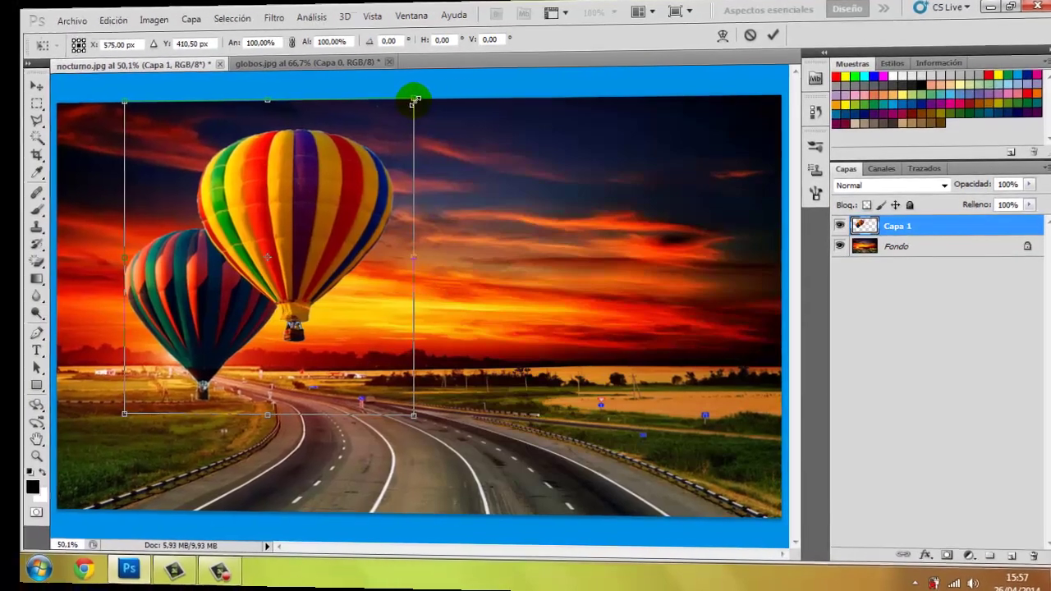
pyautogui.moveTo(413, 100); pyautogui.dragTo(295, 287)
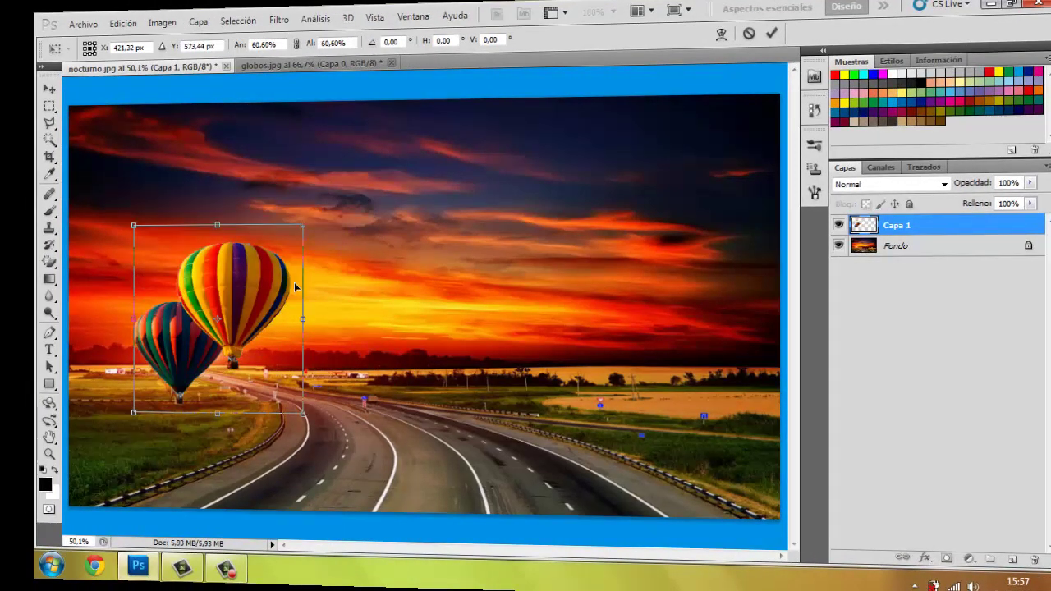
pyautogui.moveTo(241, 329)
pyautogui.mouseDown()
pyautogui.moveTo(297, 237)
pyautogui.moveTo(268, 207)
pyautogui.moveTo(292, 209)
pyautogui.mouseUp()
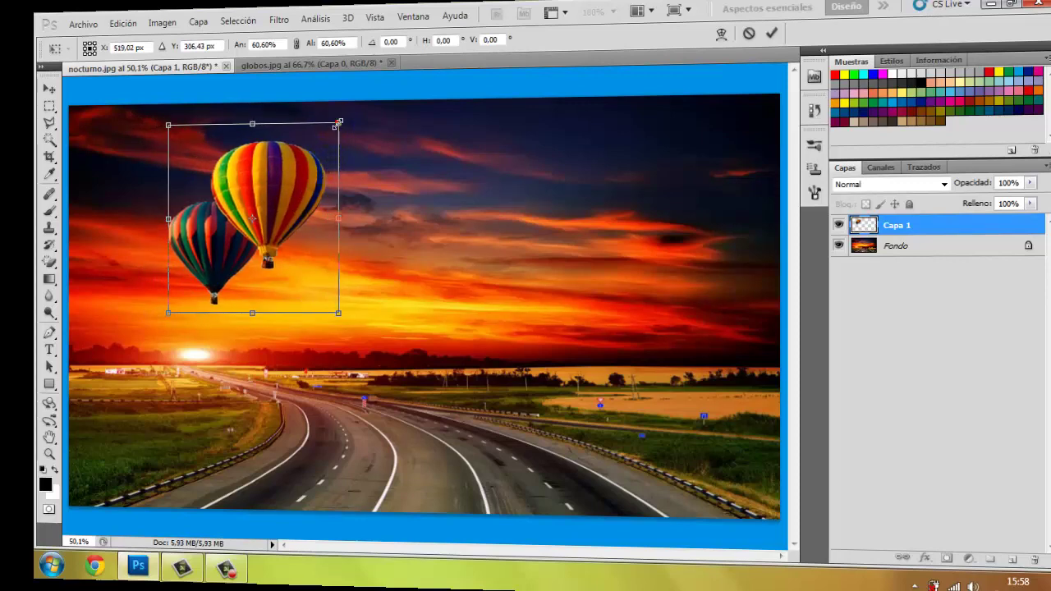
pyautogui.moveTo(339, 121); pyautogui.dragTo(325, 137)
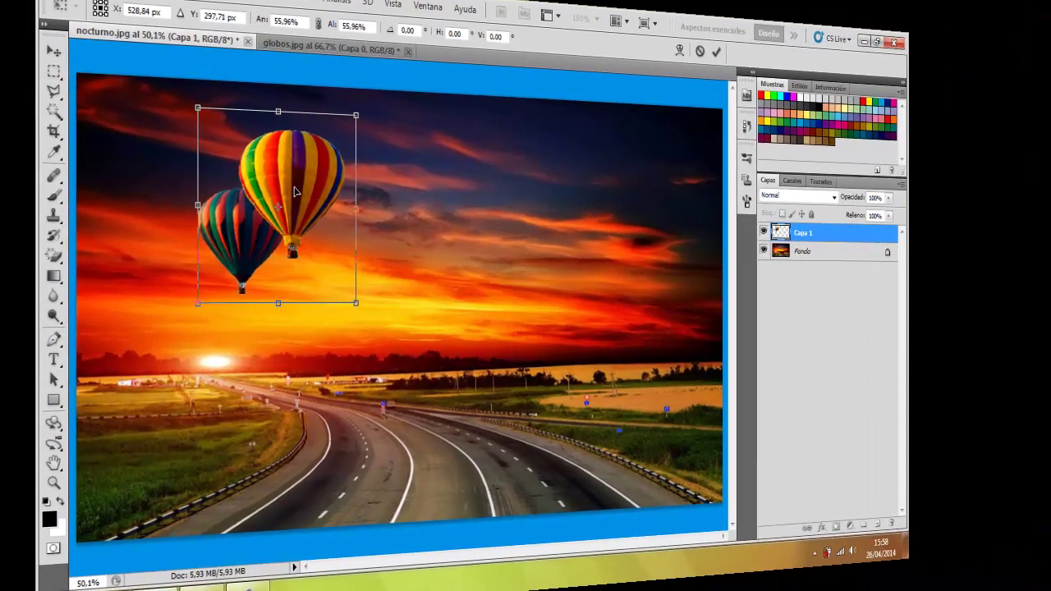
pyautogui.moveTo(263, 212); pyautogui.dragTo(292, 188)
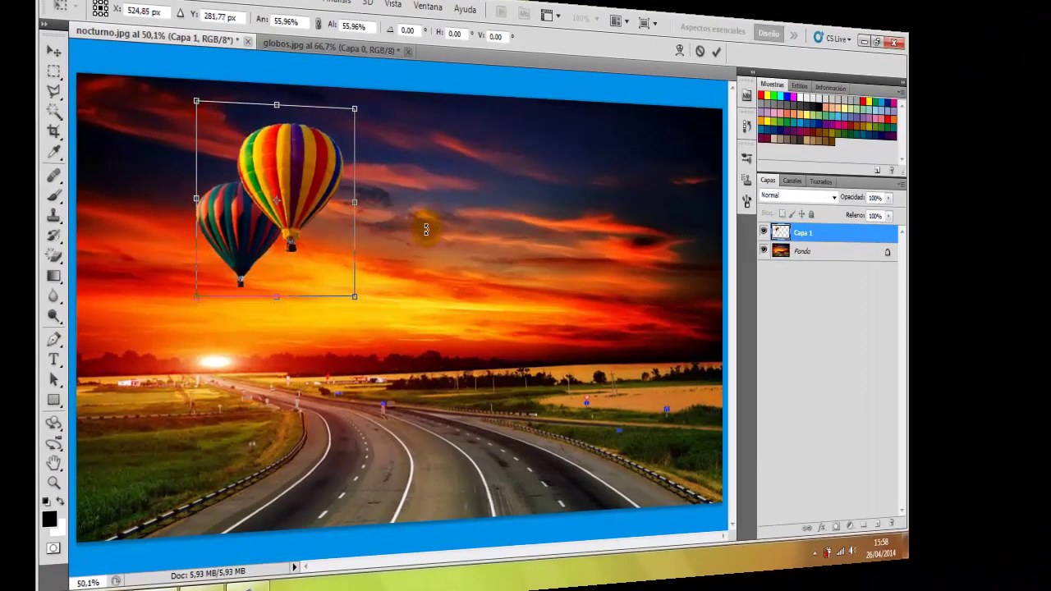
pyautogui.press('Return')
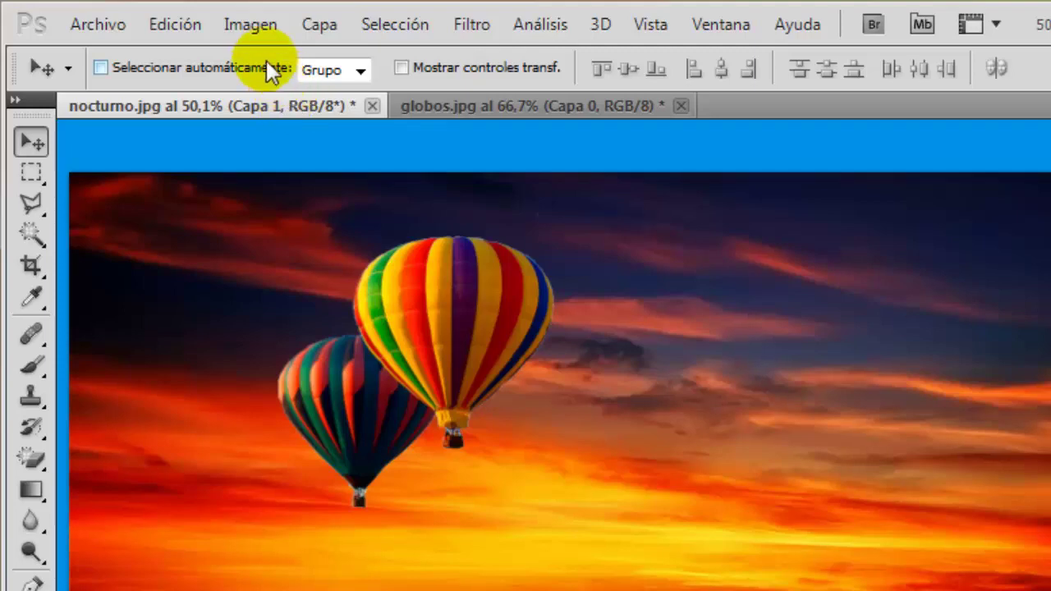
# Step: Raise Capa 1's saturation to +47 with Tono/saturación
pyautogui.click(247, 33)
pyautogui.moveTo(329, 92)
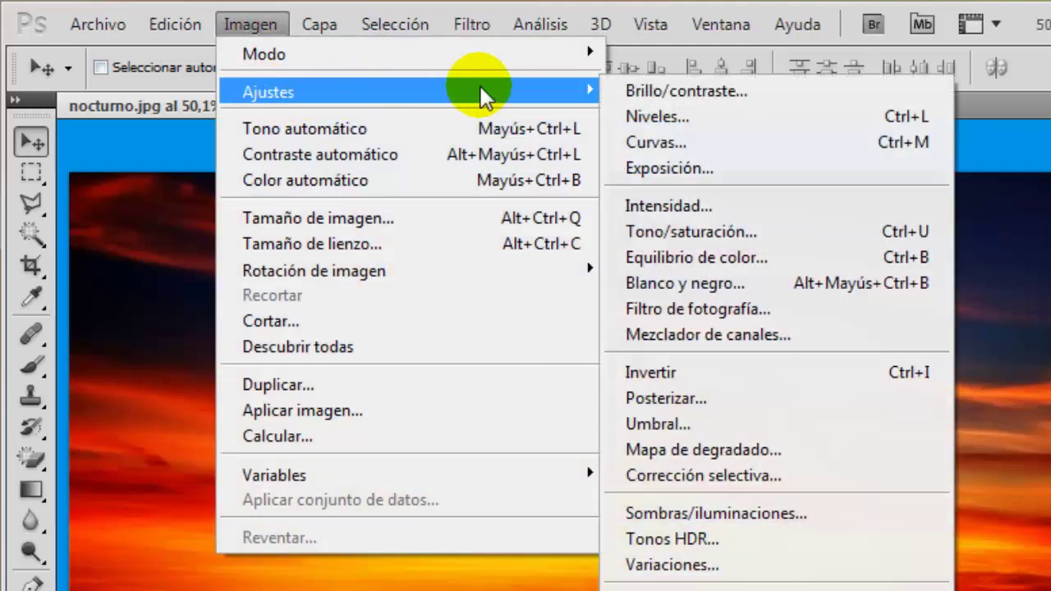
pyautogui.click(695, 232)
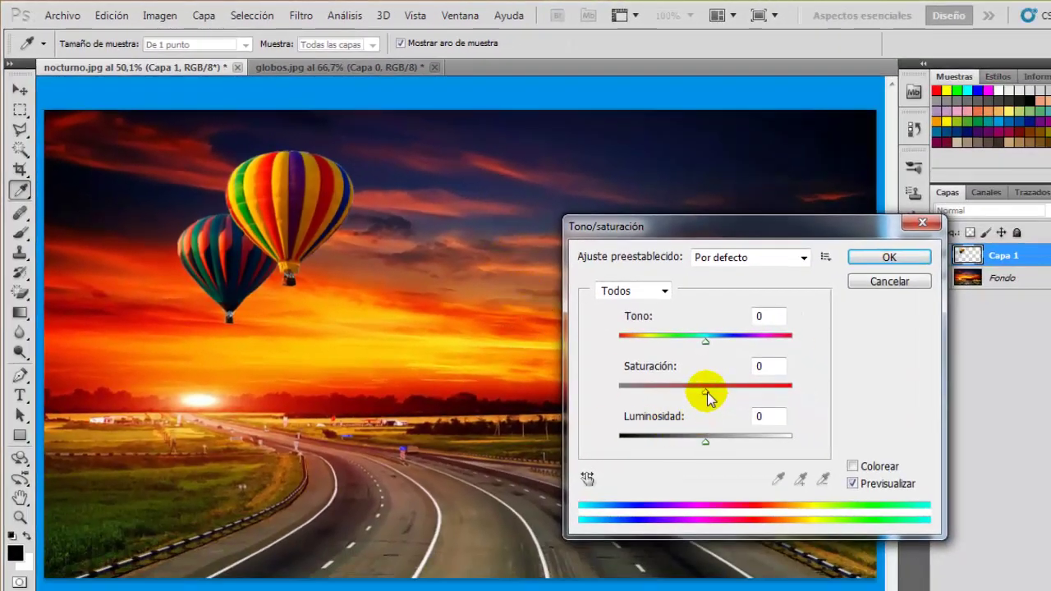
pyautogui.moveTo(706, 392); pyautogui.dragTo(716, 399)
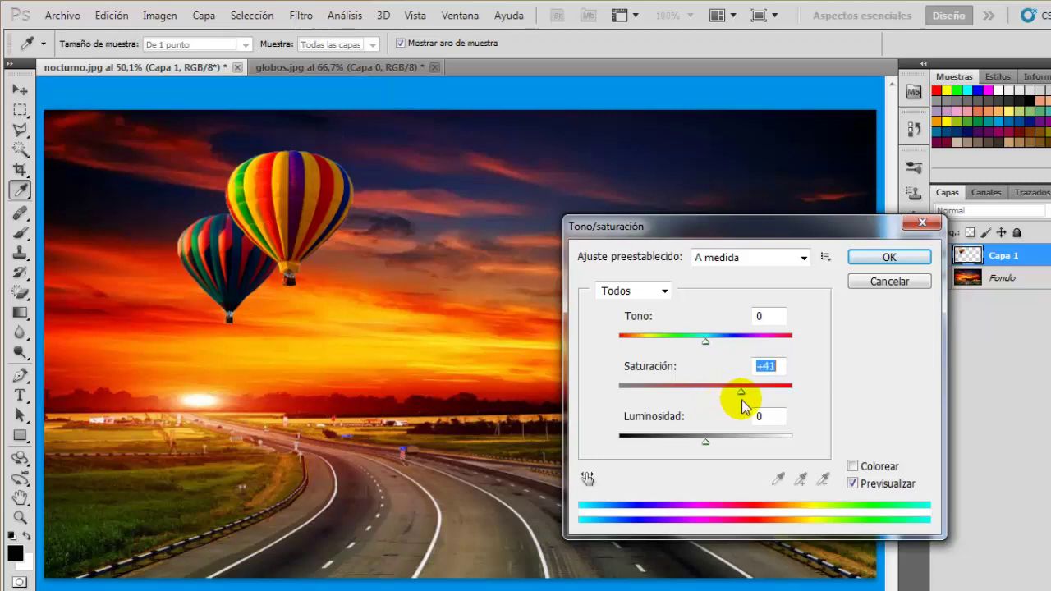
pyautogui.moveTo(741, 404); pyautogui.dragTo(743, 403)
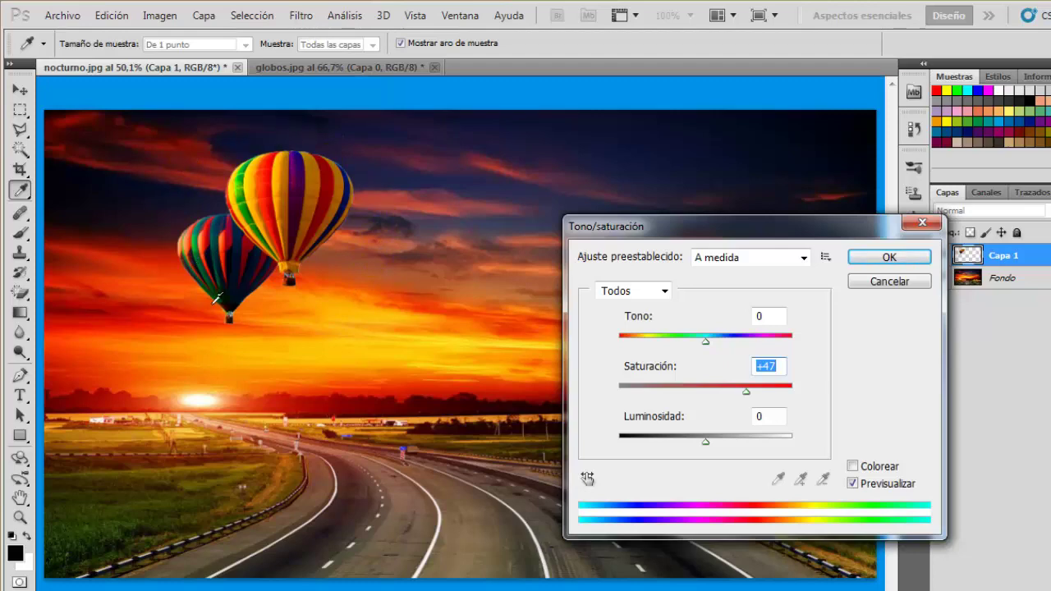
pyautogui.click(888, 257)
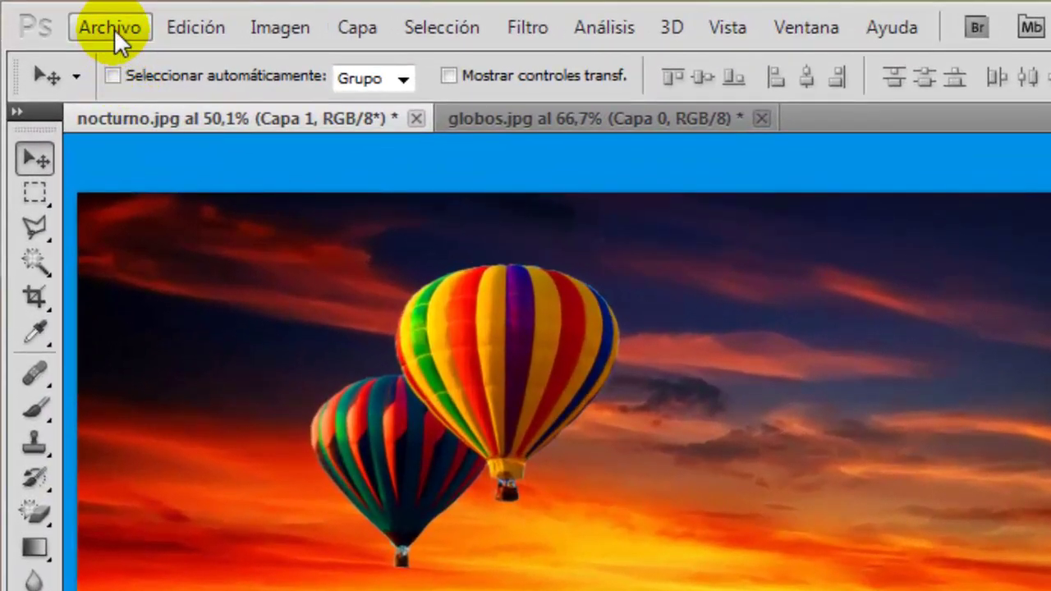
# Step: Open the fighter plane image vale.jpg
pyautogui.click(114, 29)
pyautogui.click(122, 88)
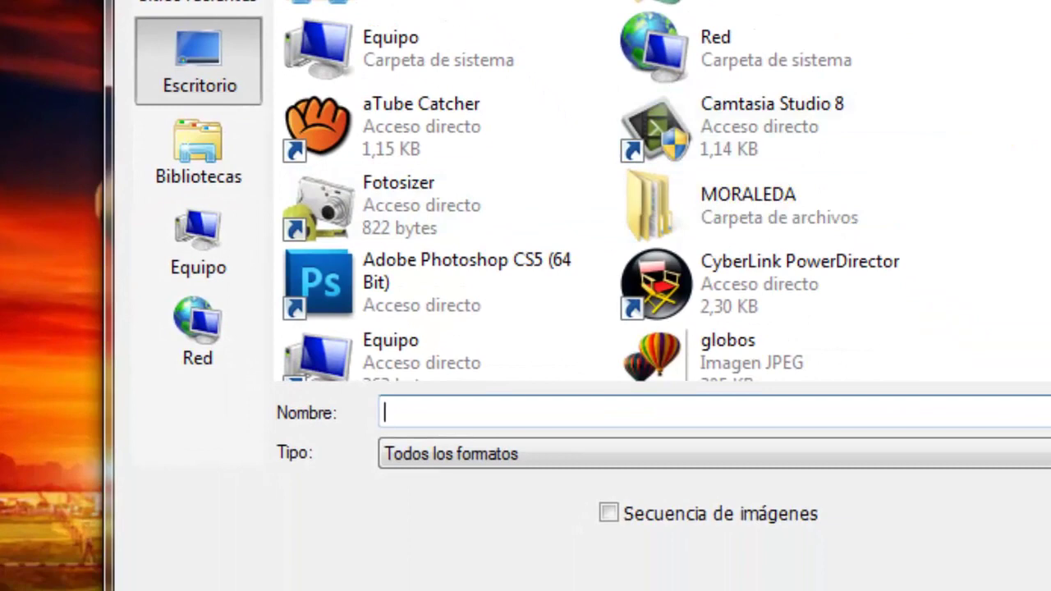
pyautogui.scroll(-1, 599, 192)
pyautogui.scroll(-1, 599, 191)
pyautogui.scroll(-1, 599, 191)
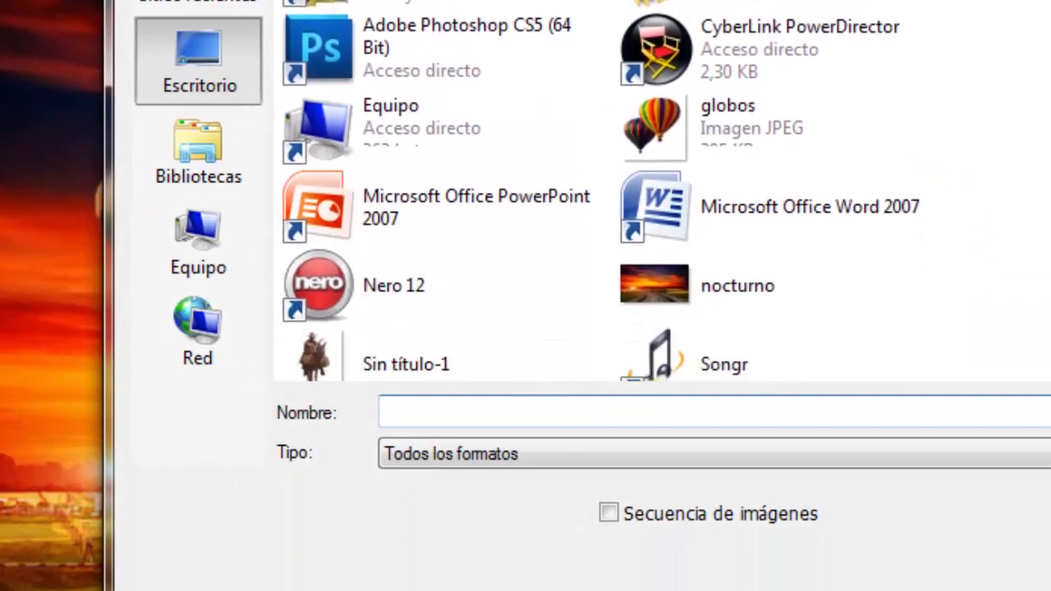
pyautogui.scroll(-1, 599, 191)
pyautogui.scroll(-1, 599, 191)
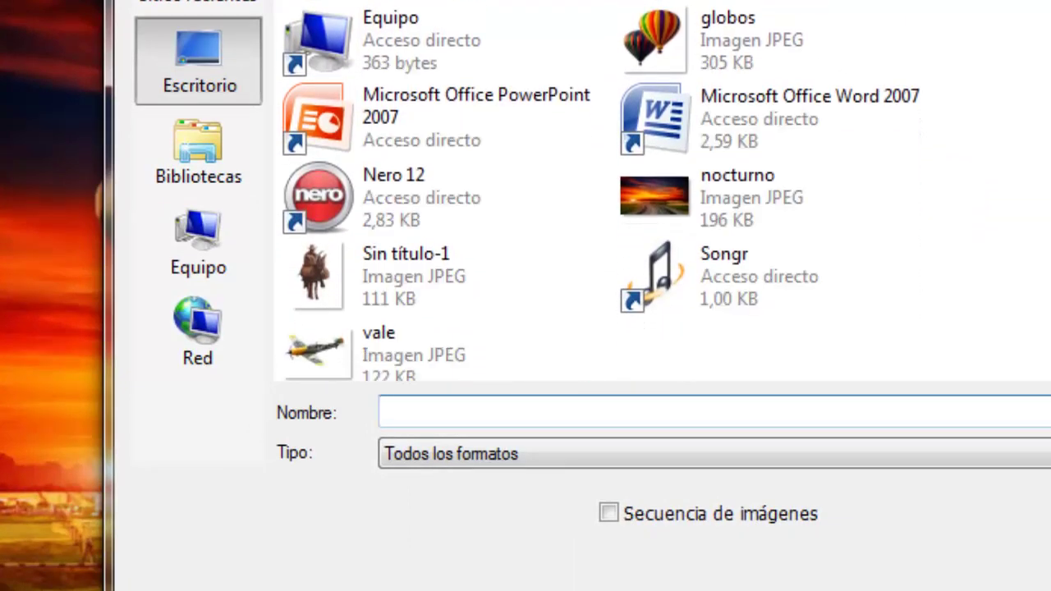
pyautogui.click(307, 344)
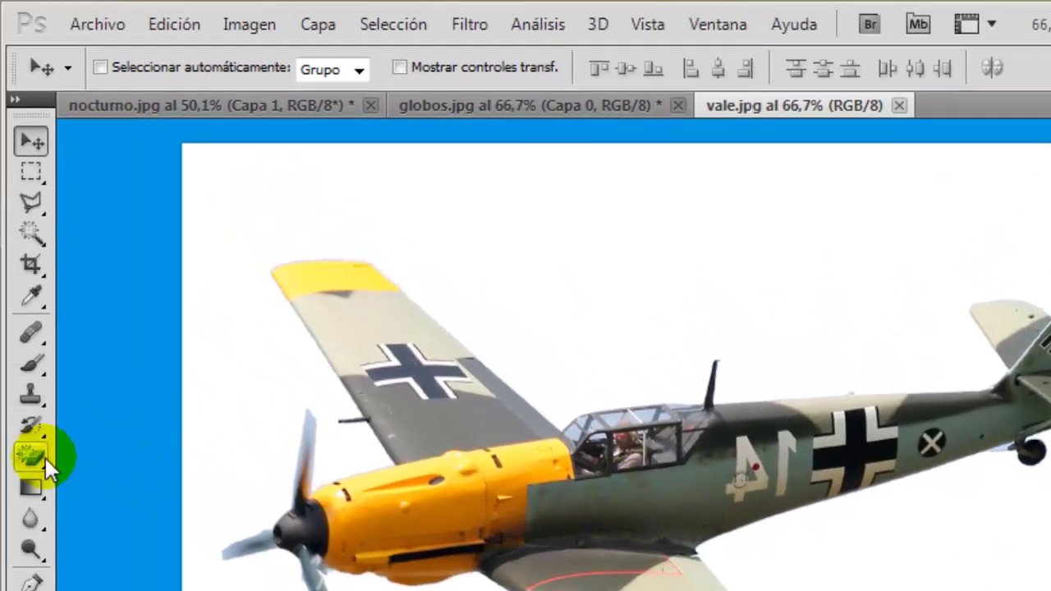
# Step: Erase the white background around the plane with the Magic Eraser
pyautogui.click(45, 461)
pyautogui.rightClick(41, 459)
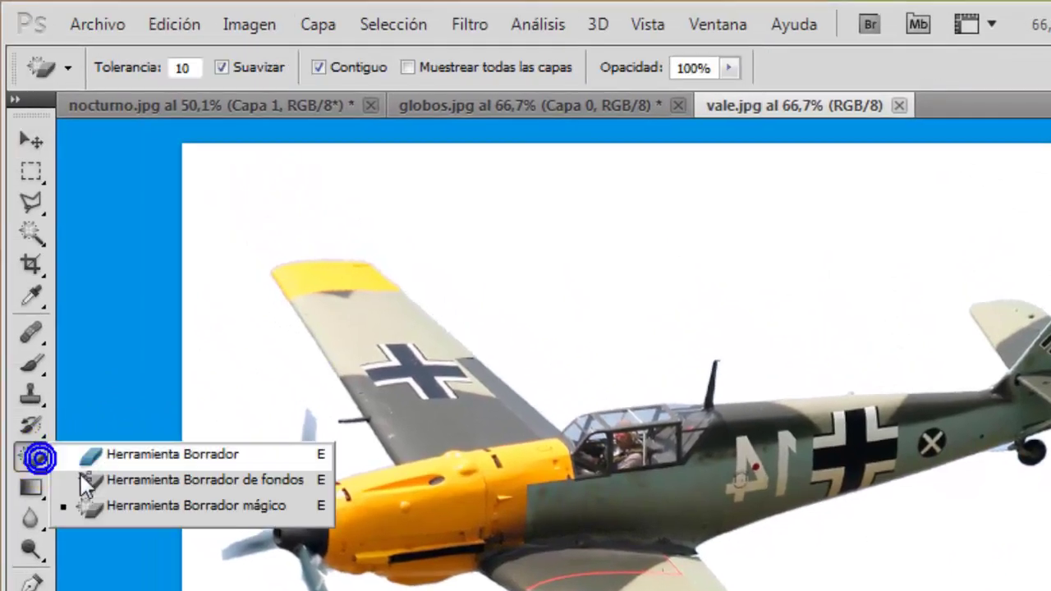
pyautogui.click(173, 509)
pyautogui.click(681, 296)
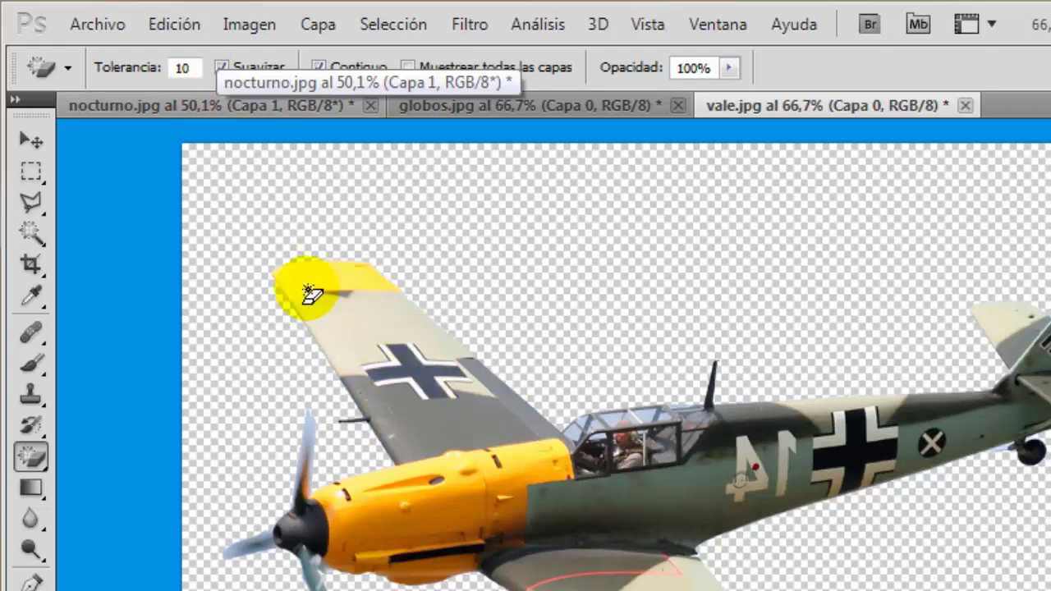
# Step: Move the fighter plane layer into the nocturno.jpg composite
pyautogui.click(31, 141)
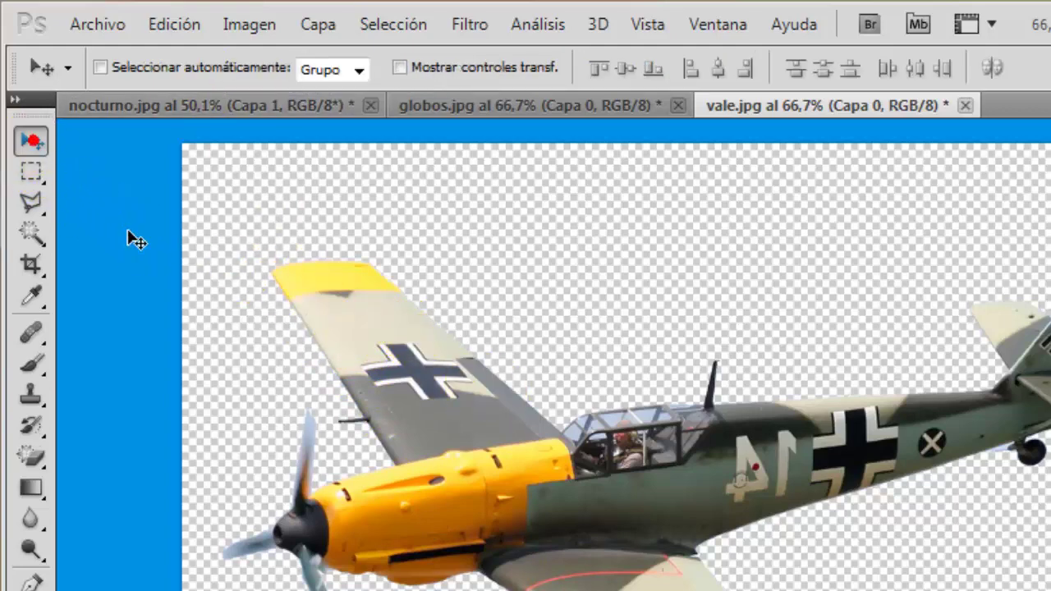
pyautogui.moveTo(550, 516); pyautogui.dragTo(277, 121)
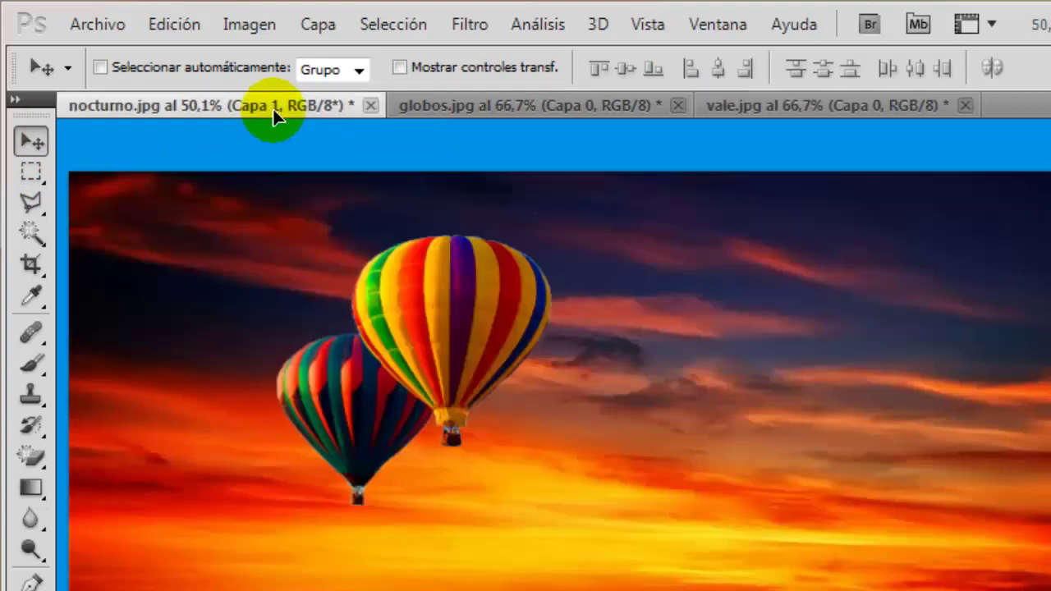
pyautogui.moveTo(277, 122); pyautogui.dragTo(864, 436)
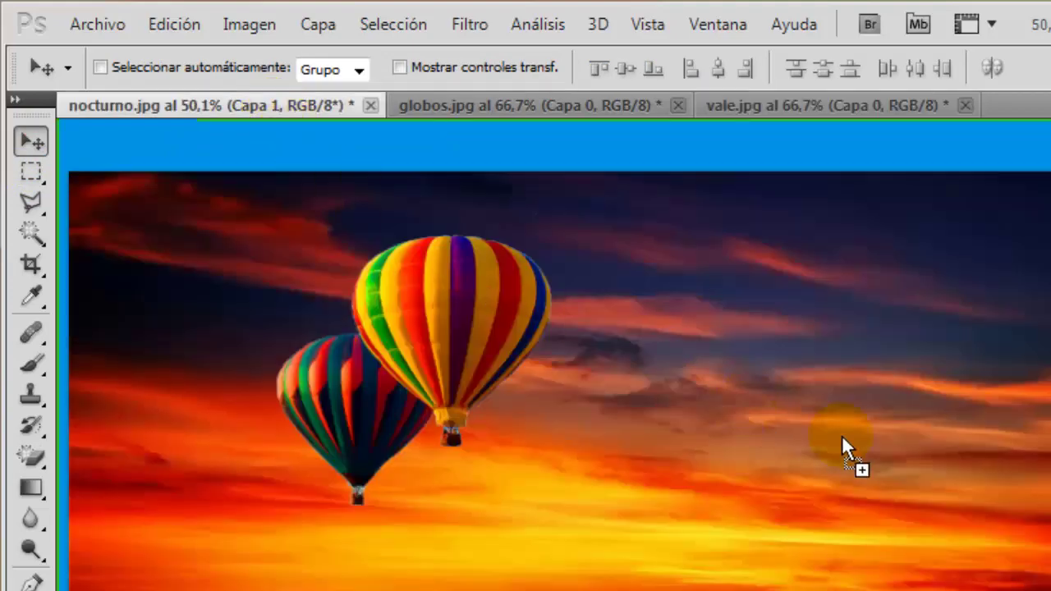
pyautogui.moveTo(803, 404); pyautogui.dragTo(800, 403)
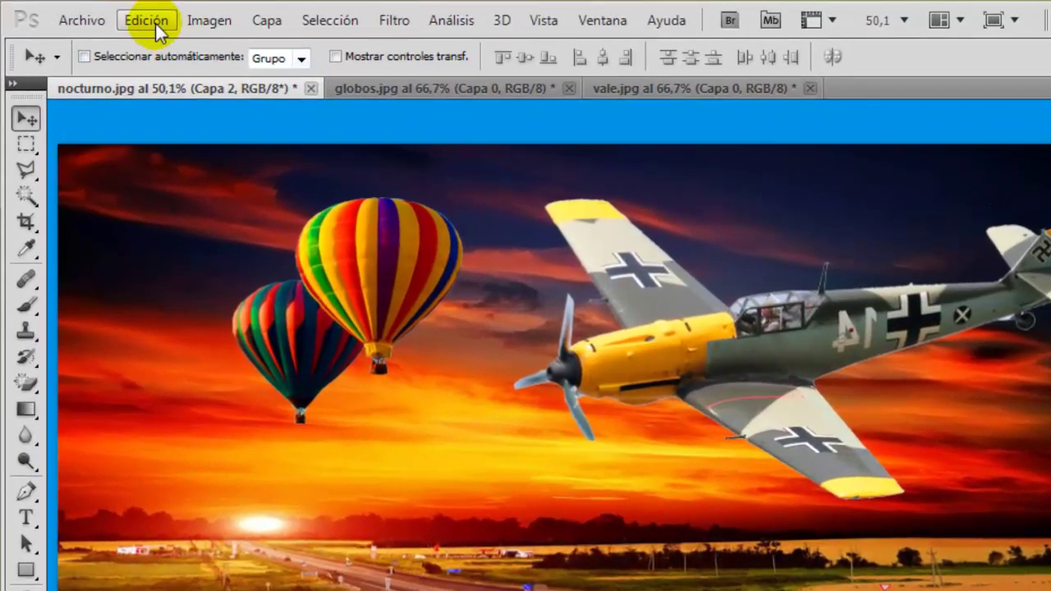
# Step: Free-transform the plane to about 50%, tilted clockwise, in the upper-right sky
pyautogui.click(105, 14)
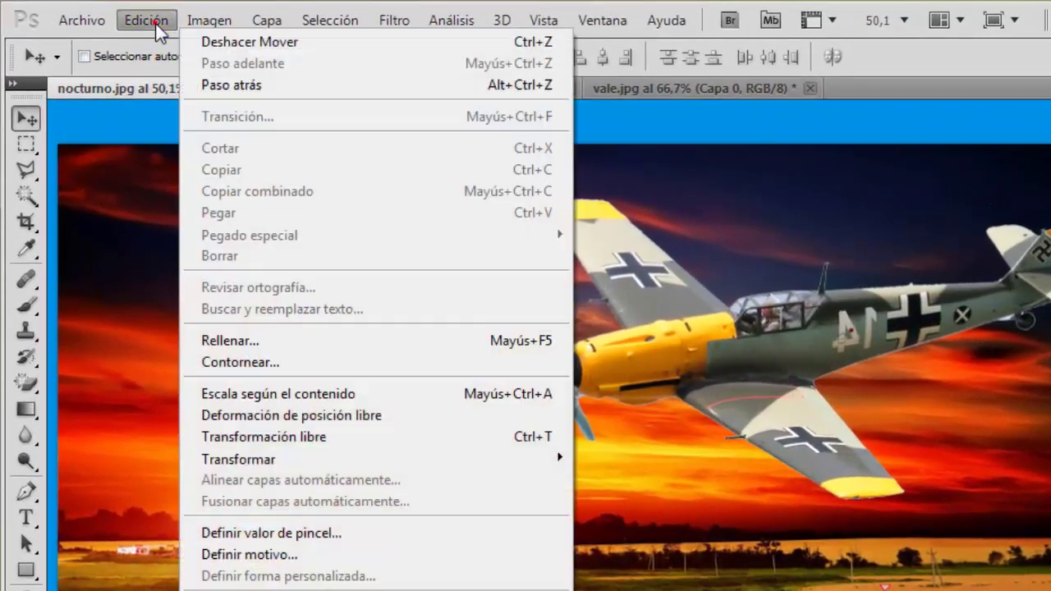
pyautogui.click(284, 437)
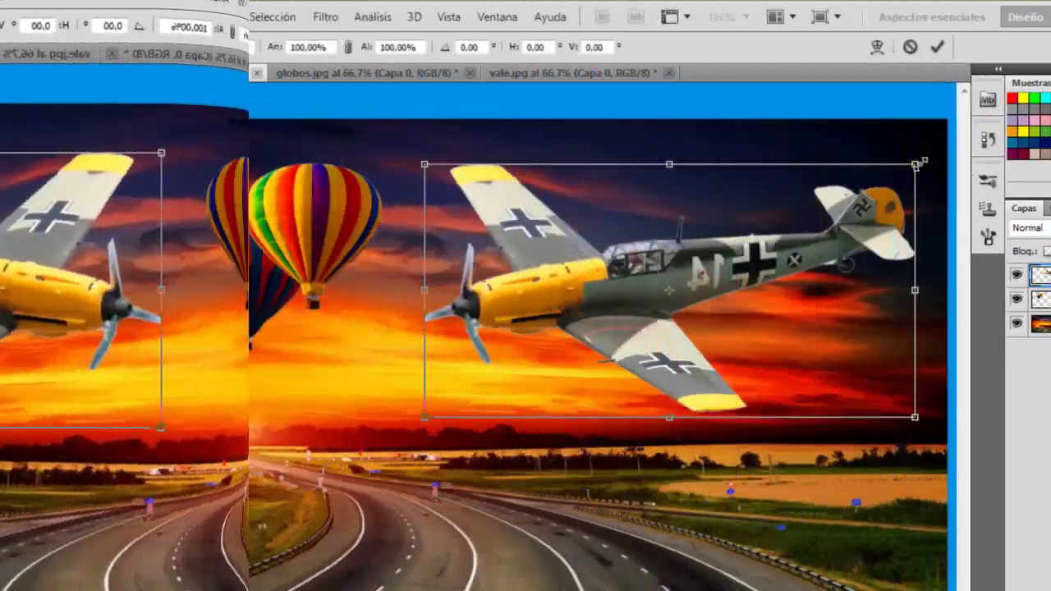
pyautogui.moveTo(916, 164)
pyautogui.mouseDown()
pyautogui.moveTo(706, 323)
pyautogui.moveTo(689, 316)
pyautogui.mouseUp()
pyautogui.moveTo(597, 378)
pyautogui.mouseDown()
pyautogui.moveTo(730, 250)
pyautogui.moveTo(828, 363)
pyautogui.mouseUp()
pyautogui.moveTo(822, 320)
pyautogui.mouseDown()
pyautogui.moveTo(788, 215)
pyautogui.moveTo(769, 194)
pyautogui.mouseUp()
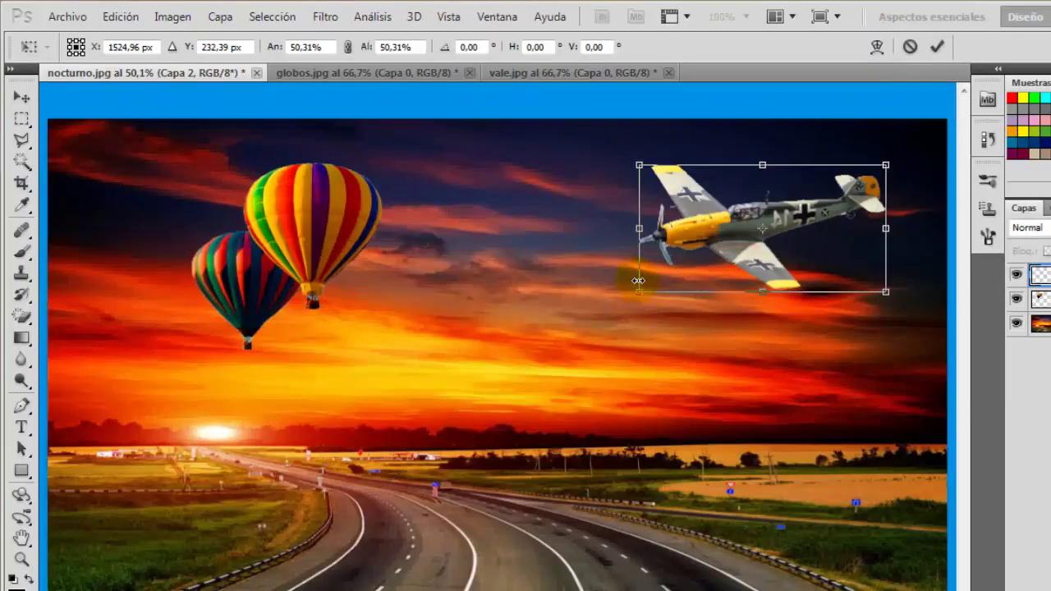
pyautogui.moveTo(603, 263); pyautogui.dragTo(592, 239)
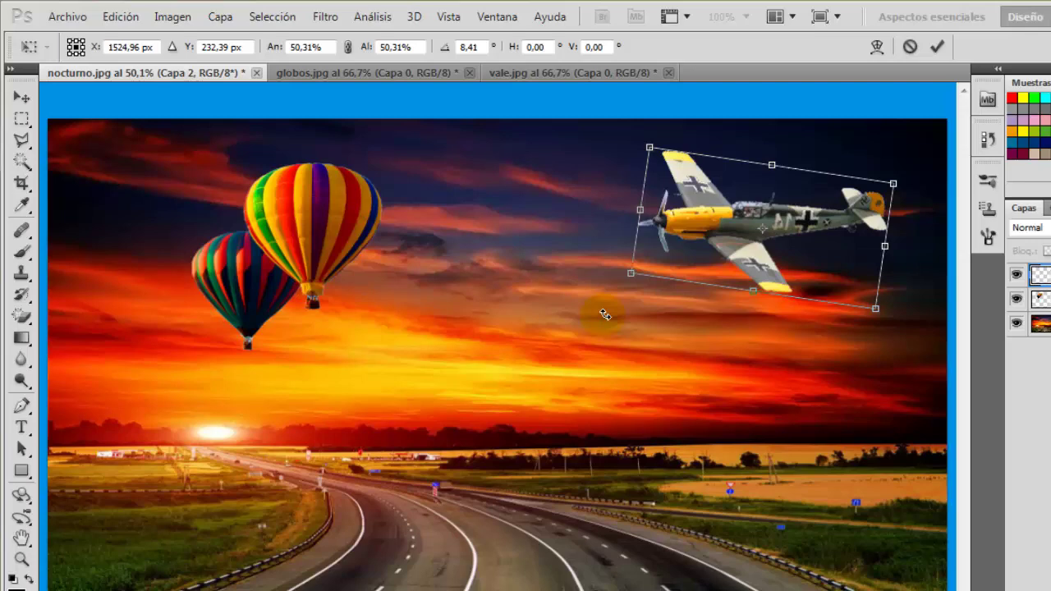
pyautogui.press('Return')
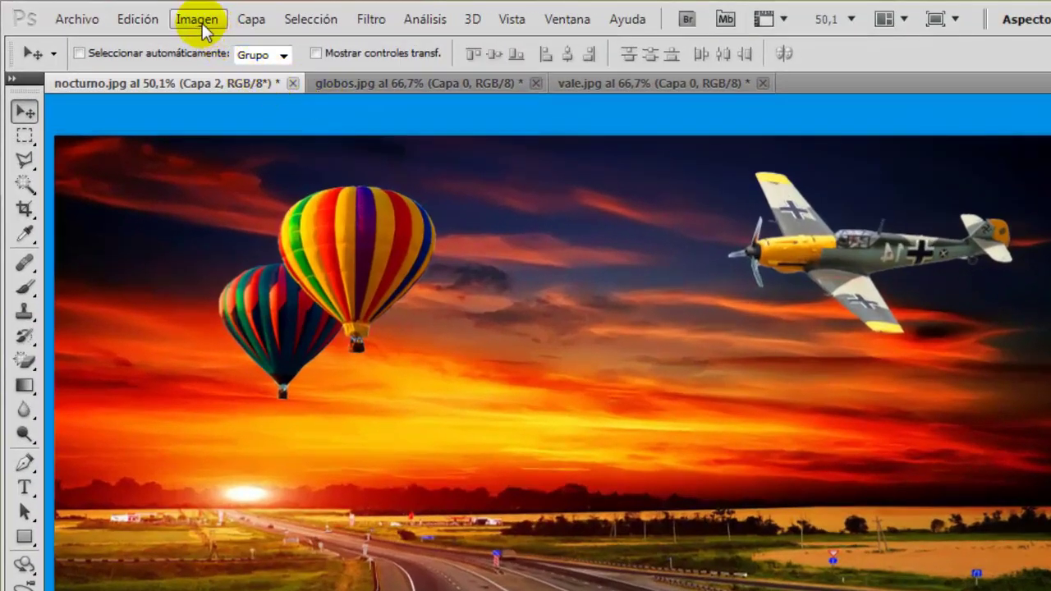
# Step: Darken the plane layer Capa 2 by pulling a point down in Curvas
pyautogui.click(198, 20)
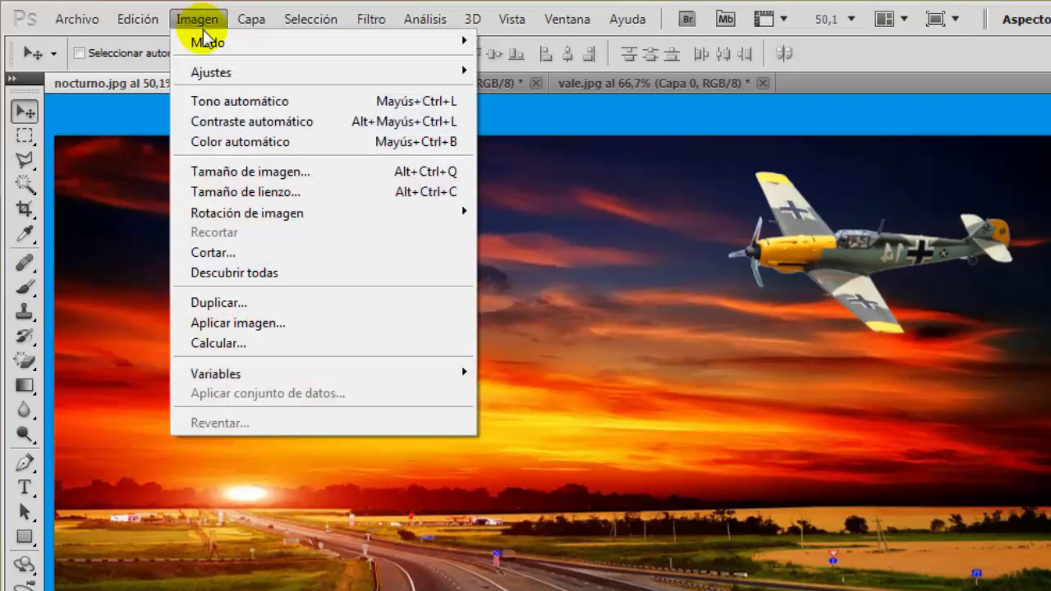
pyautogui.moveTo(211, 73)
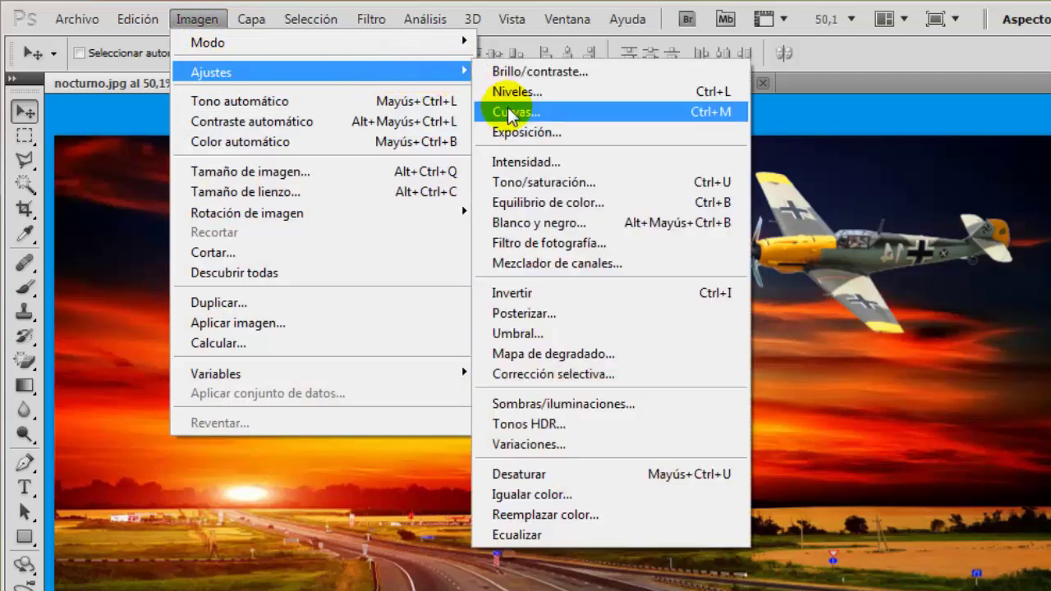
pyautogui.click(507, 109)
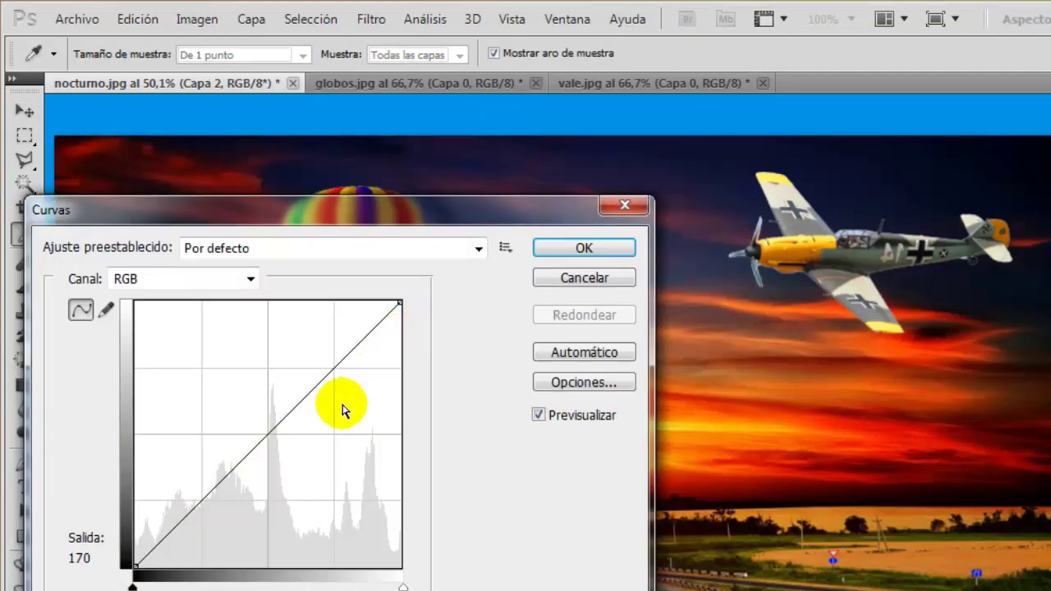
pyautogui.click(306, 394)
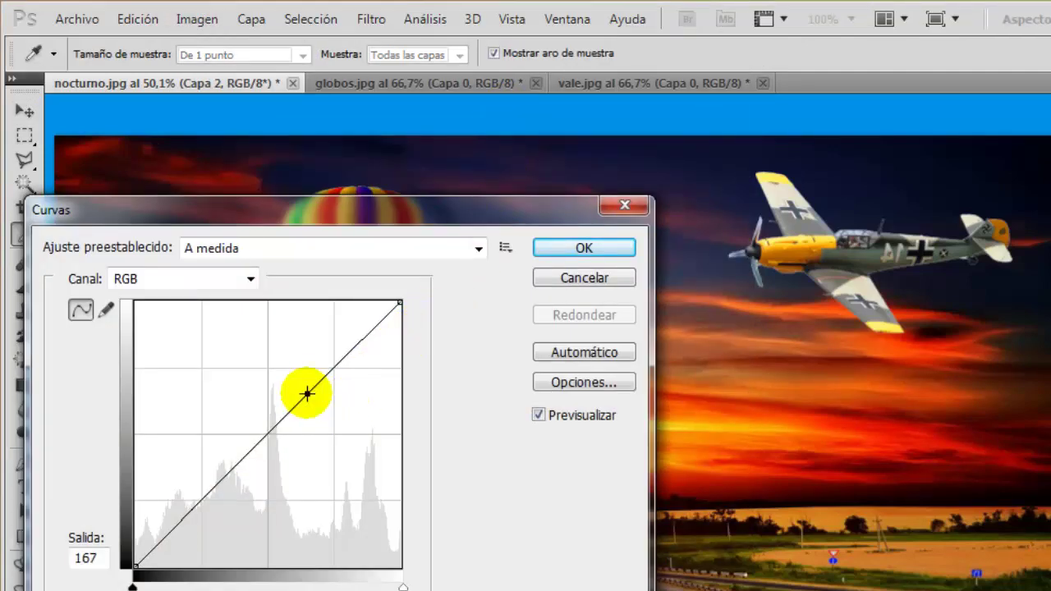
pyautogui.moveTo(306, 394)
pyautogui.mouseDown()
pyautogui.moveTo(304, 380)
pyautogui.moveTo(321, 380)
pyautogui.moveTo(343, 411)
pyautogui.mouseUp()
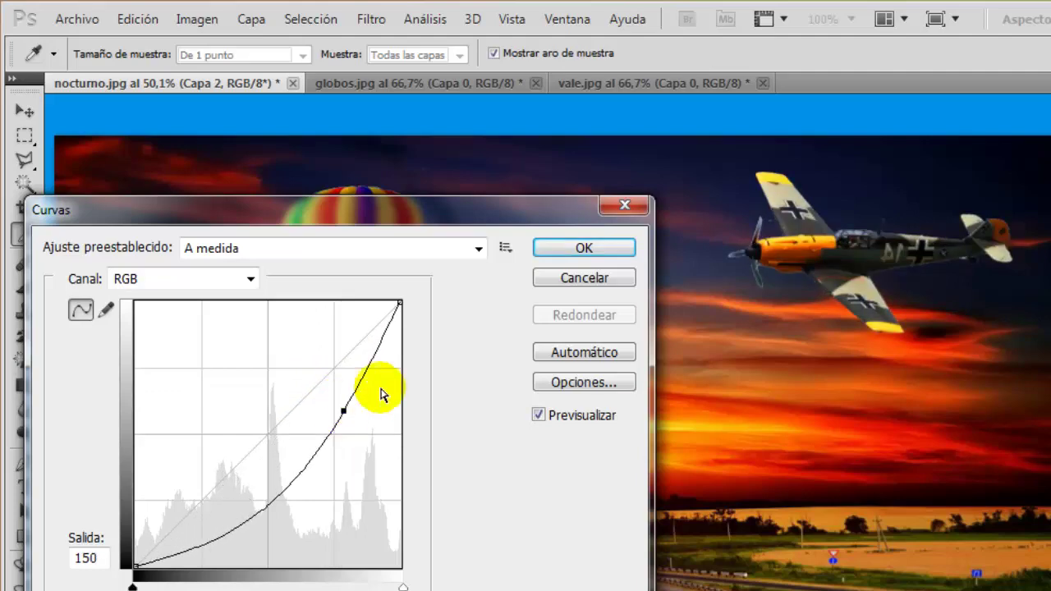
pyautogui.click(584, 247)
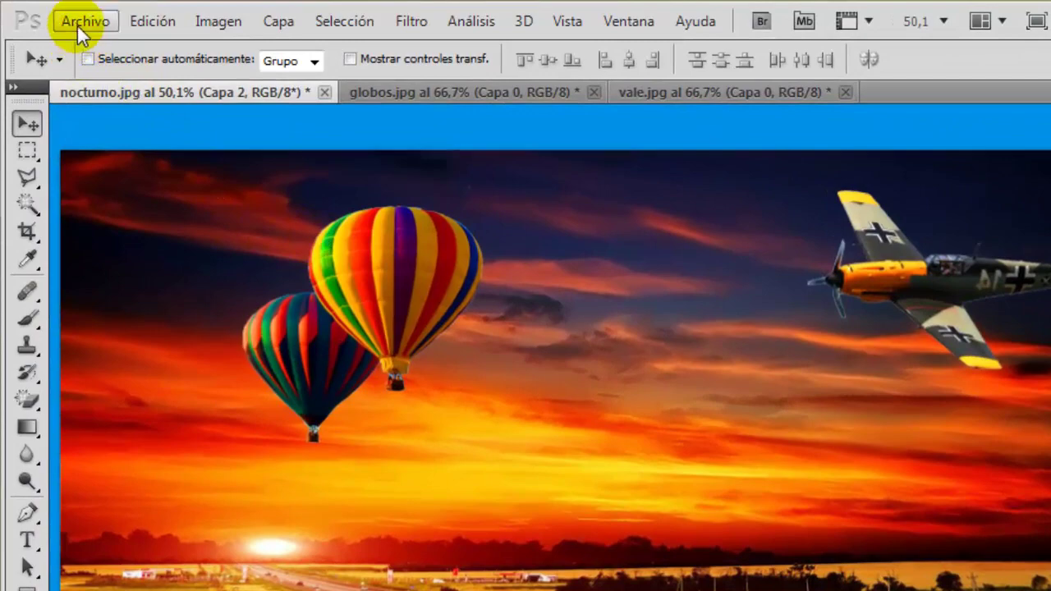
# Step: Open the donkey rider image Sin título-1
pyautogui.click(79, 26)
pyautogui.click(87, 67)
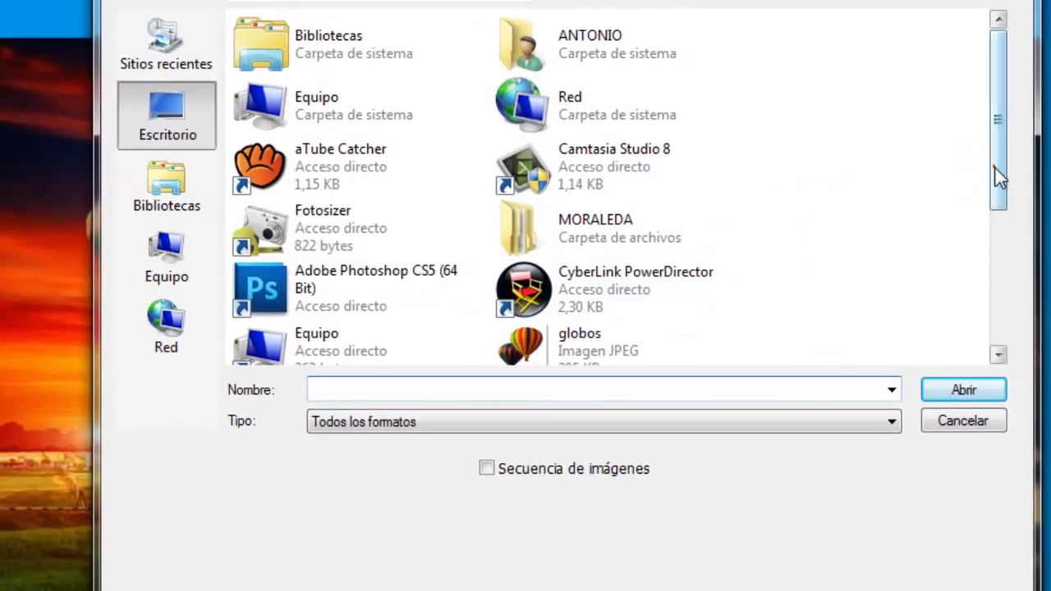
pyautogui.moveTo(999, 176); pyautogui.dragTo(1005, 271)
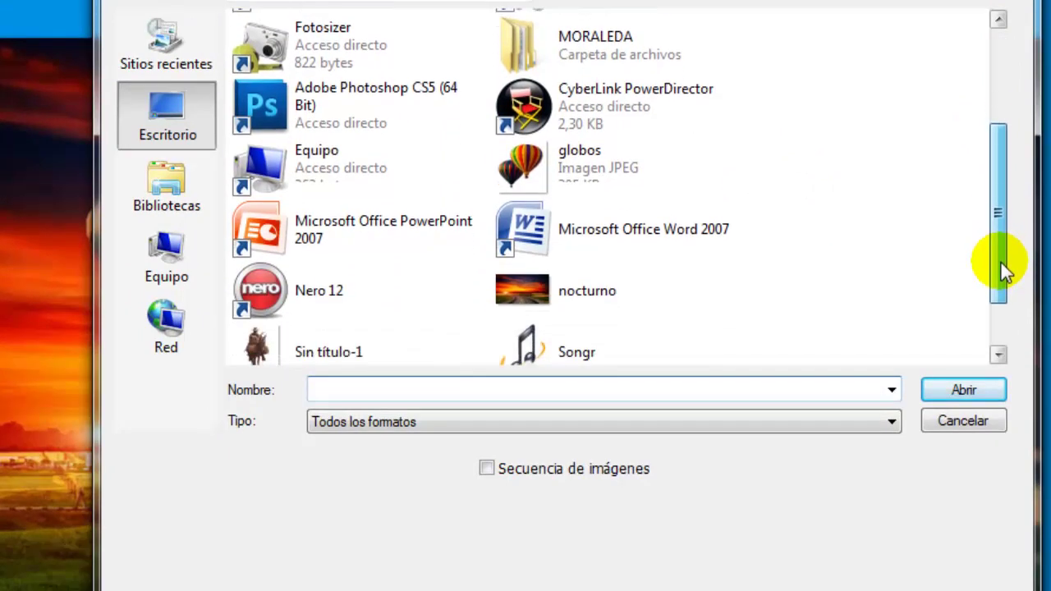
pyautogui.click(352, 326)
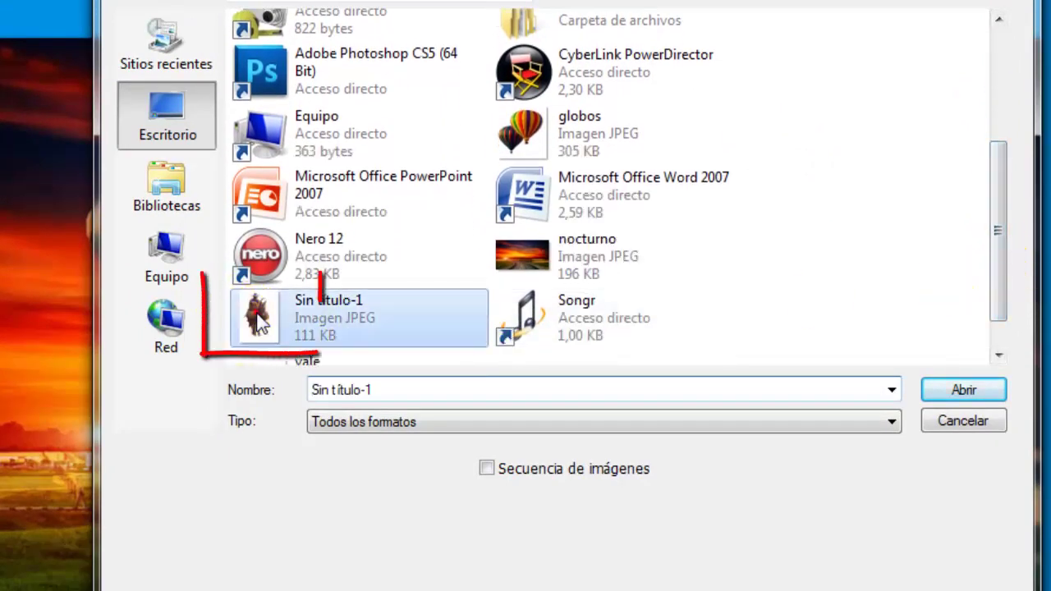
pyautogui.click(944, 390)
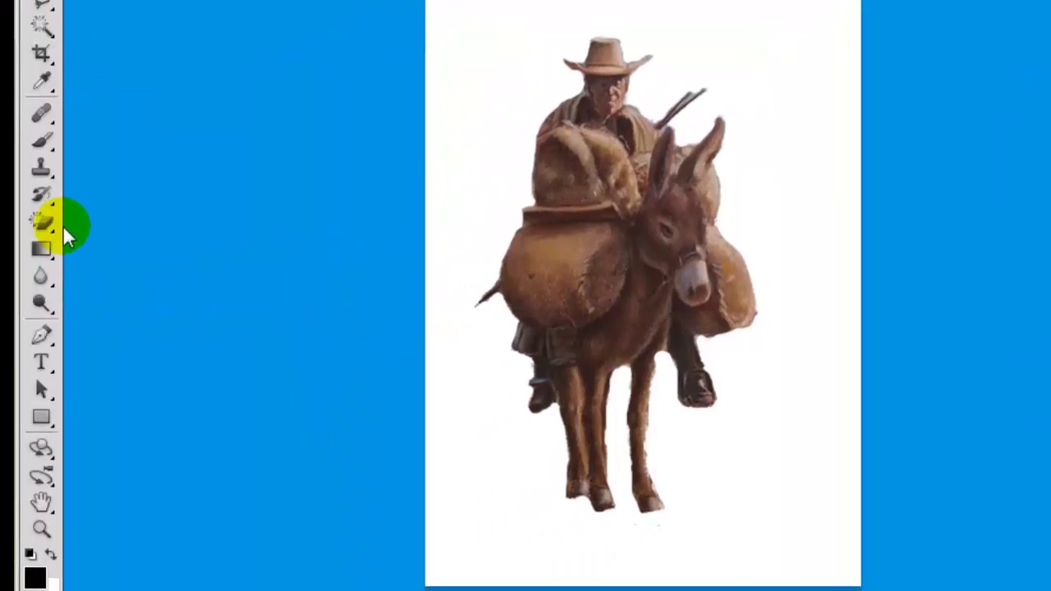
# Step: Erase the white background around the rider with the Magic Eraser
pyautogui.click(77, 212)
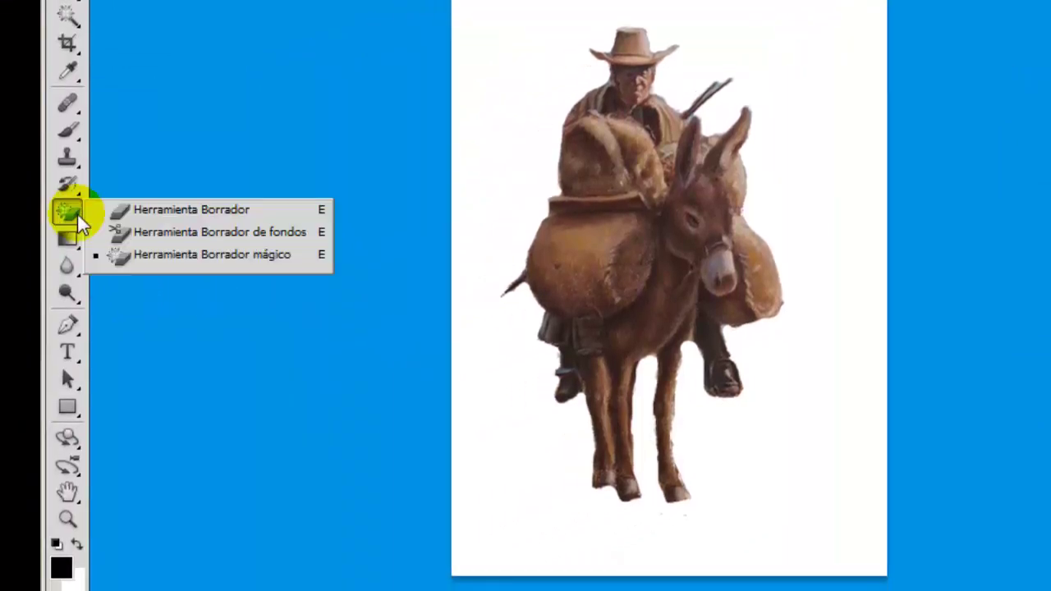
pyautogui.click(147, 254)
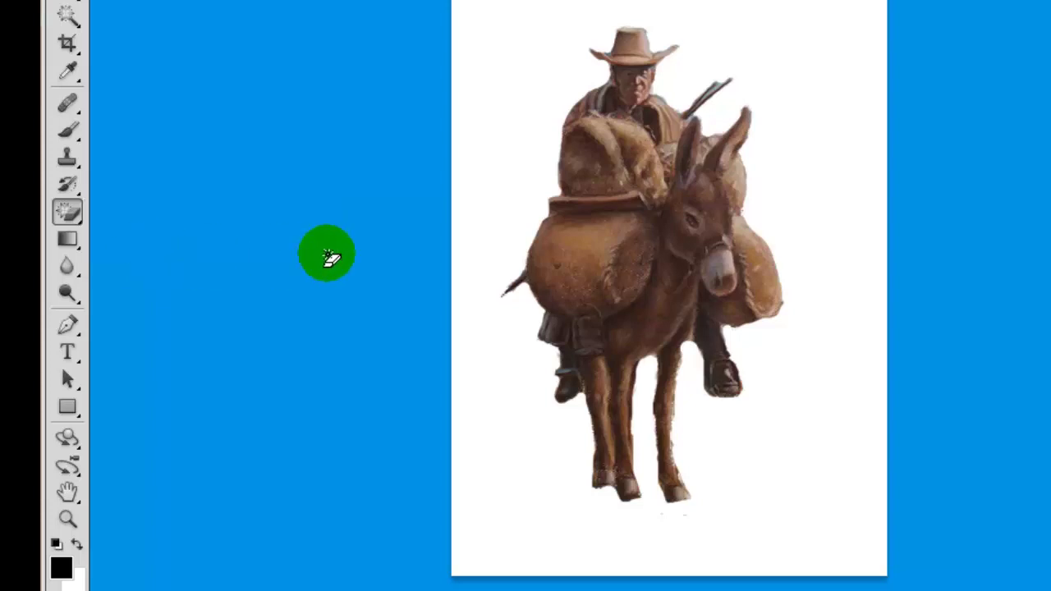
pyautogui.click(511, 162)
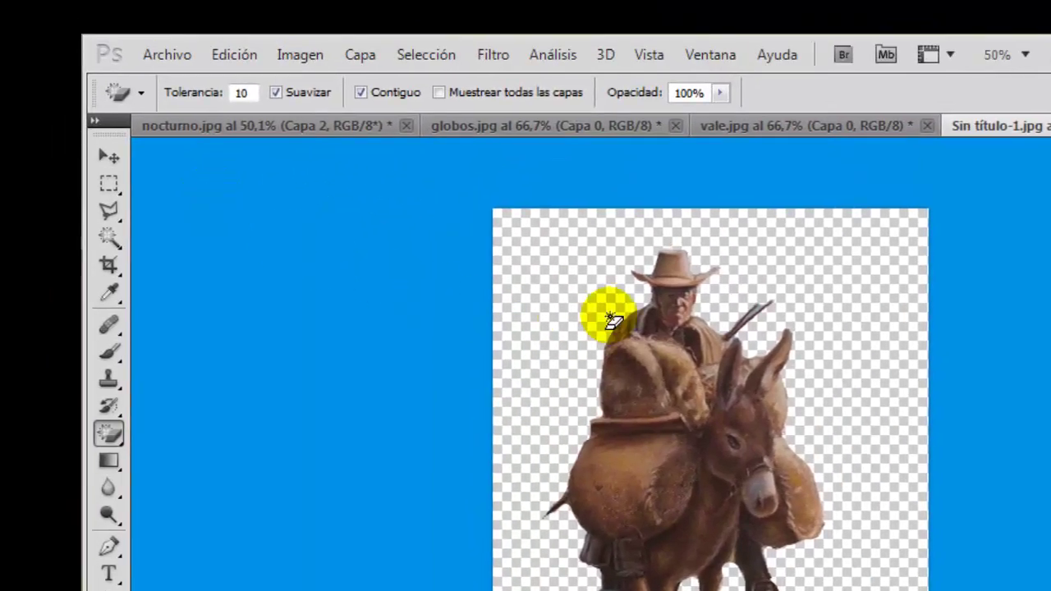
# Step: Move the donkey rider layer into the nocturno sunset scene
pyautogui.click(110, 156)
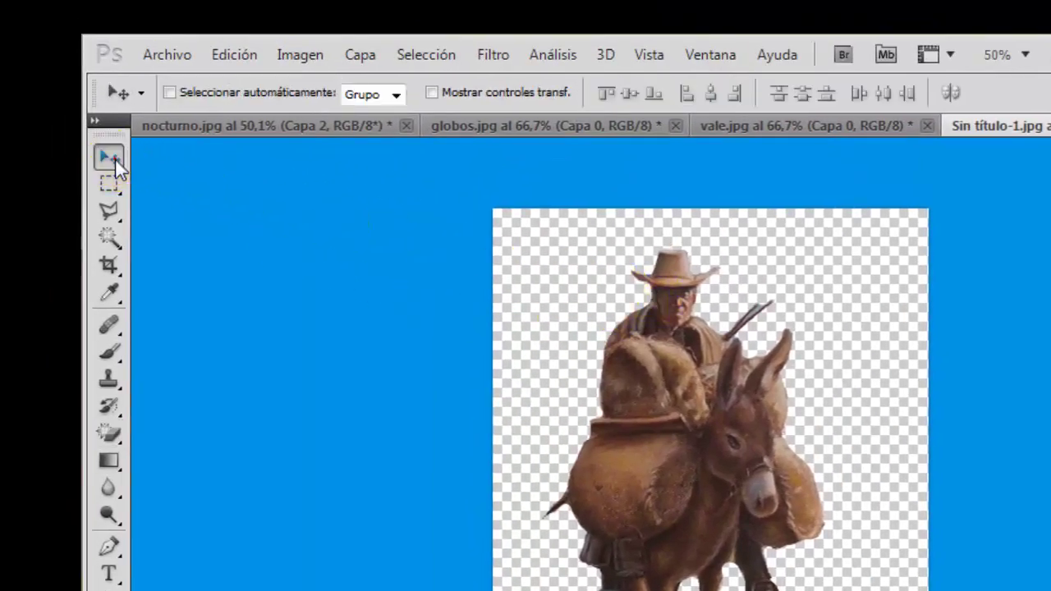
pyautogui.moveTo(671, 484); pyautogui.dragTo(356, 131)
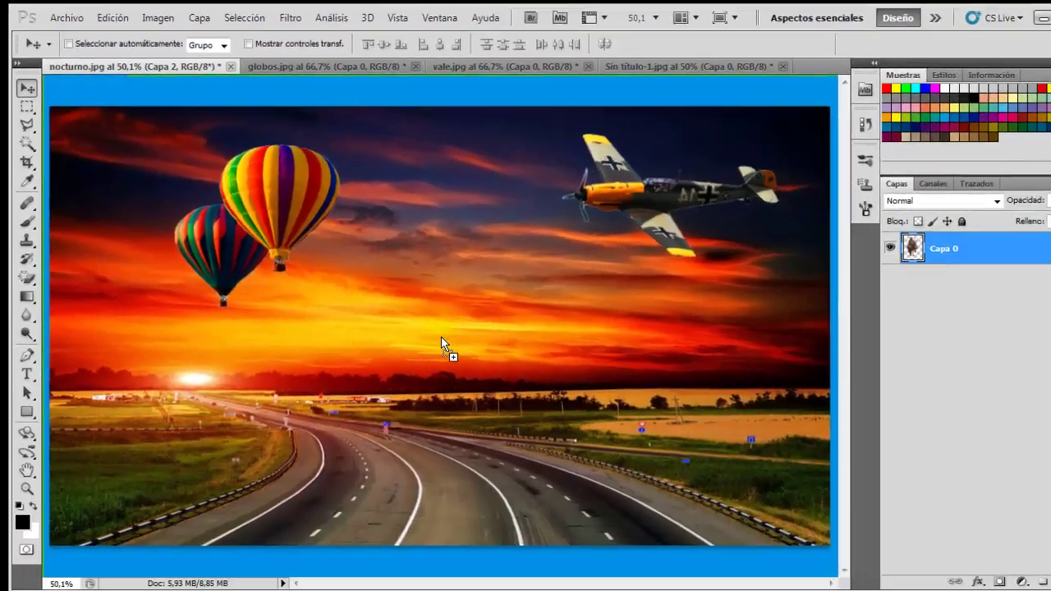
pyautogui.moveTo(355, 131); pyautogui.dragTo(412, 324)
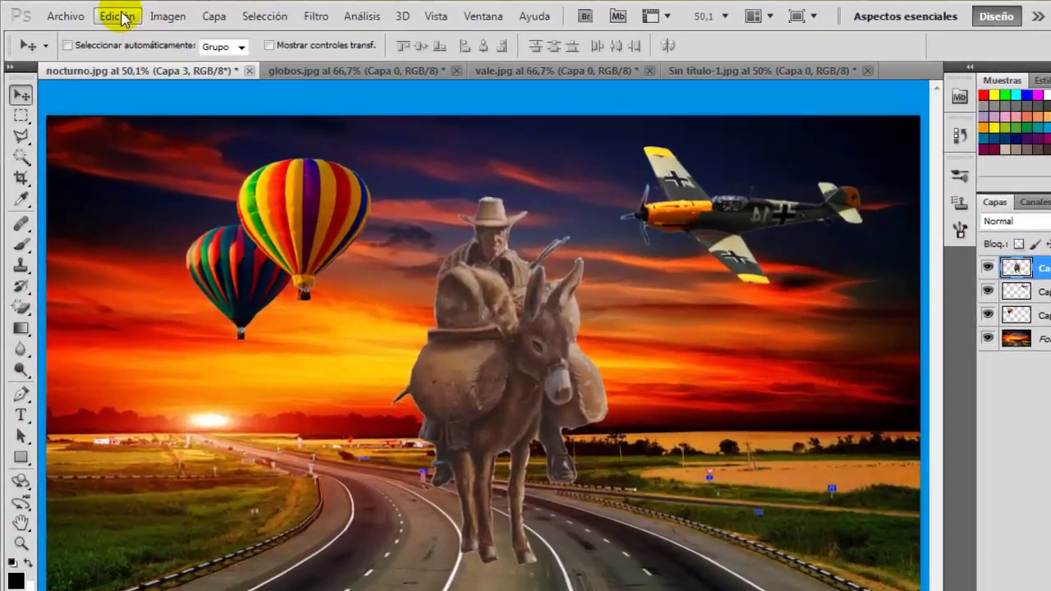
# Step: Free-transform the donkey rider to about 51%, standing on the highway
pyautogui.click(101, 14)
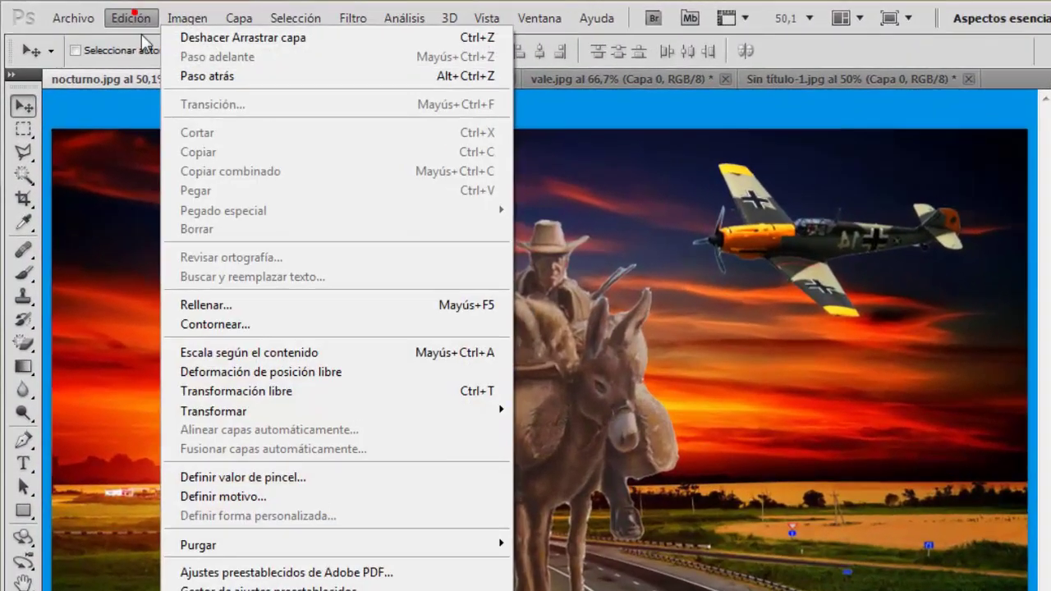
pyautogui.click(235, 391)
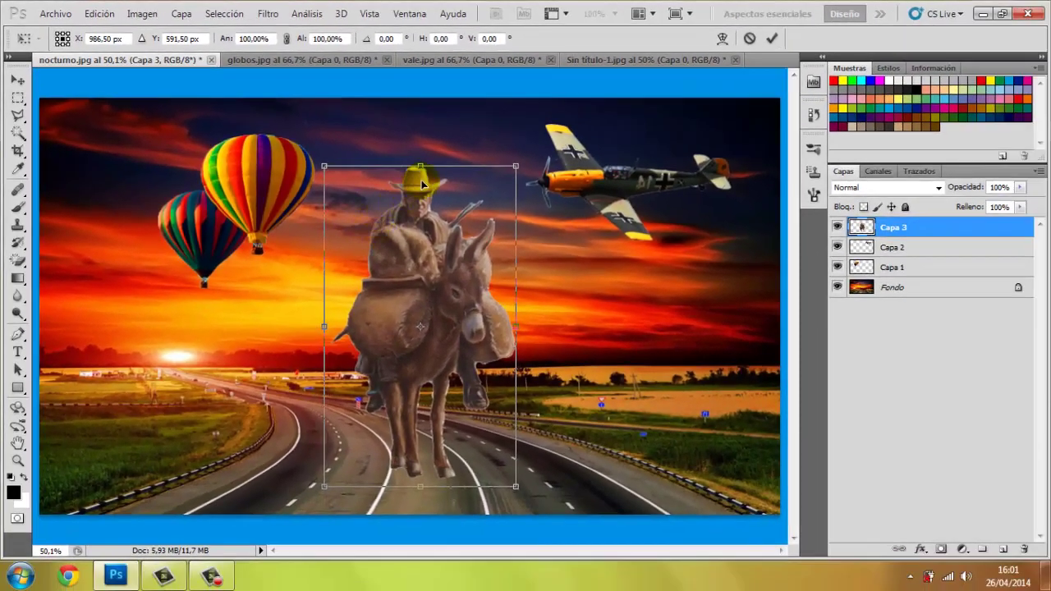
pyautogui.moveTo(514, 166); pyautogui.dragTo(444, 288)
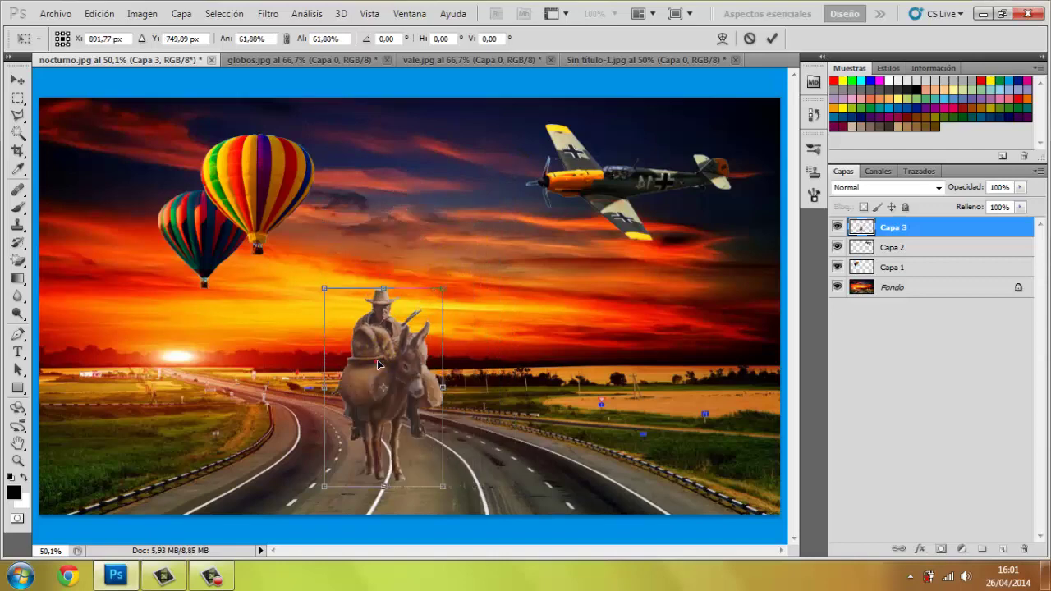
pyautogui.moveTo(379, 364); pyautogui.dragTo(389, 329)
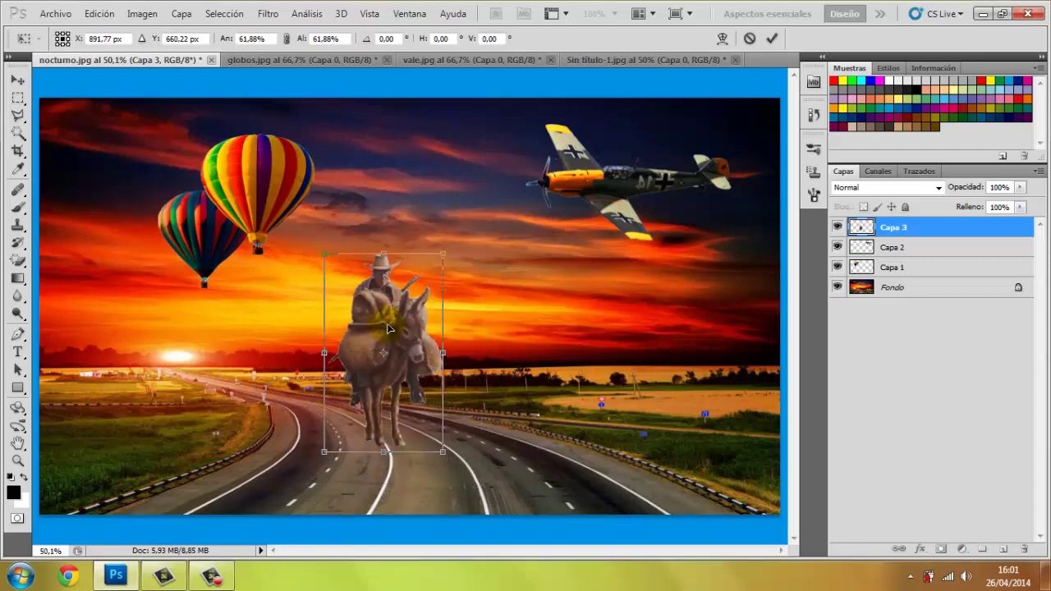
pyautogui.moveTo(442, 252); pyautogui.dragTo(414, 316)
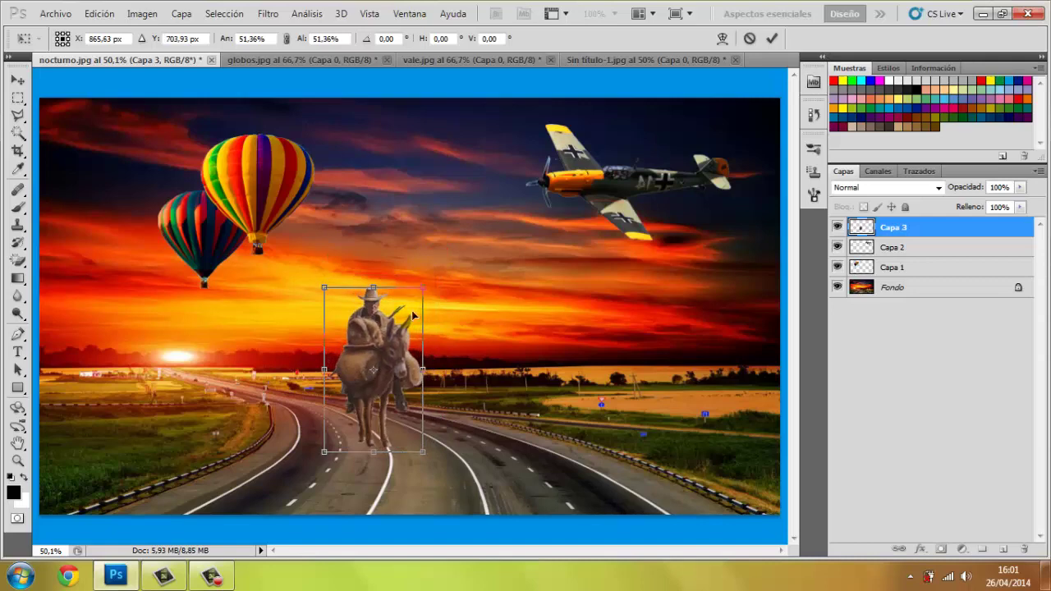
pyautogui.moveTo(389, 358); pyautogui.dragTo(402, 352)
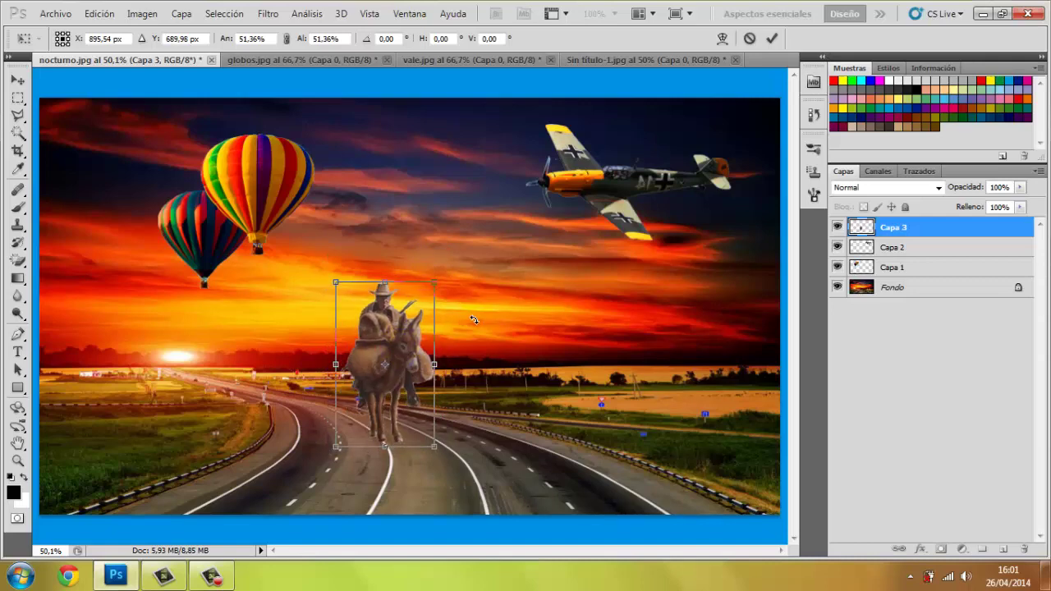
pyautogui.press('Return')
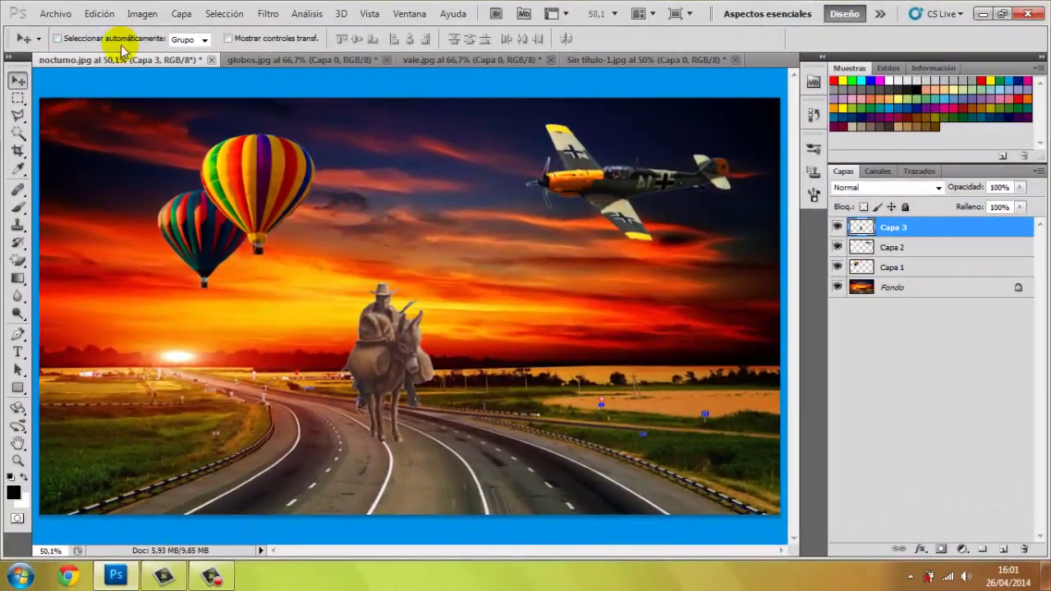
# Step: Raise the donkey rider layer's saturation to +54 with Hue/Saturation (Tono/saturación)
pyautogui.click(135, 18)
pyautogui.moveTo(194, 65)
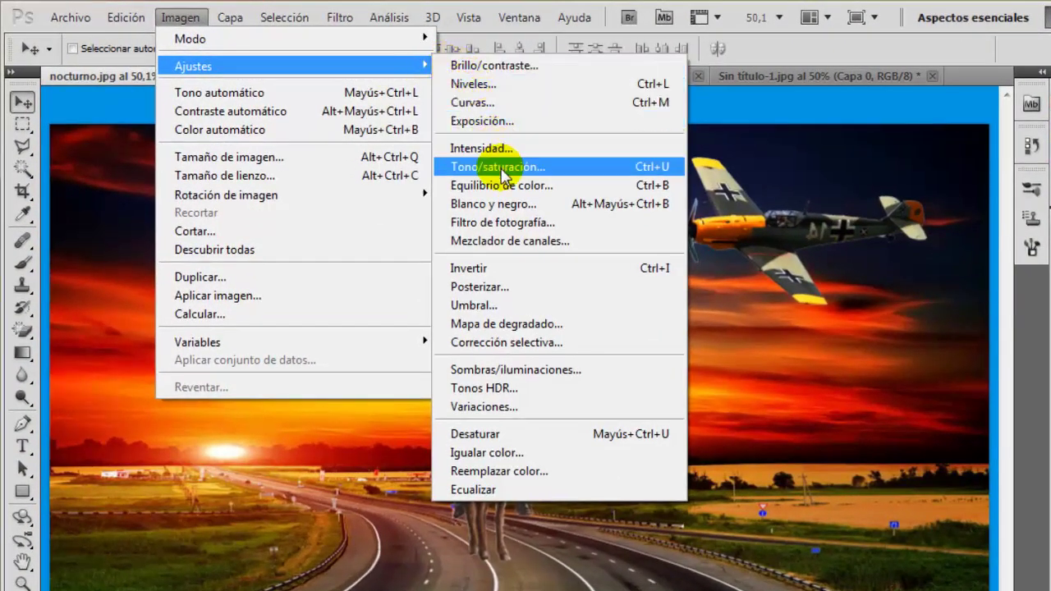
pyautogui.click(505, 167)
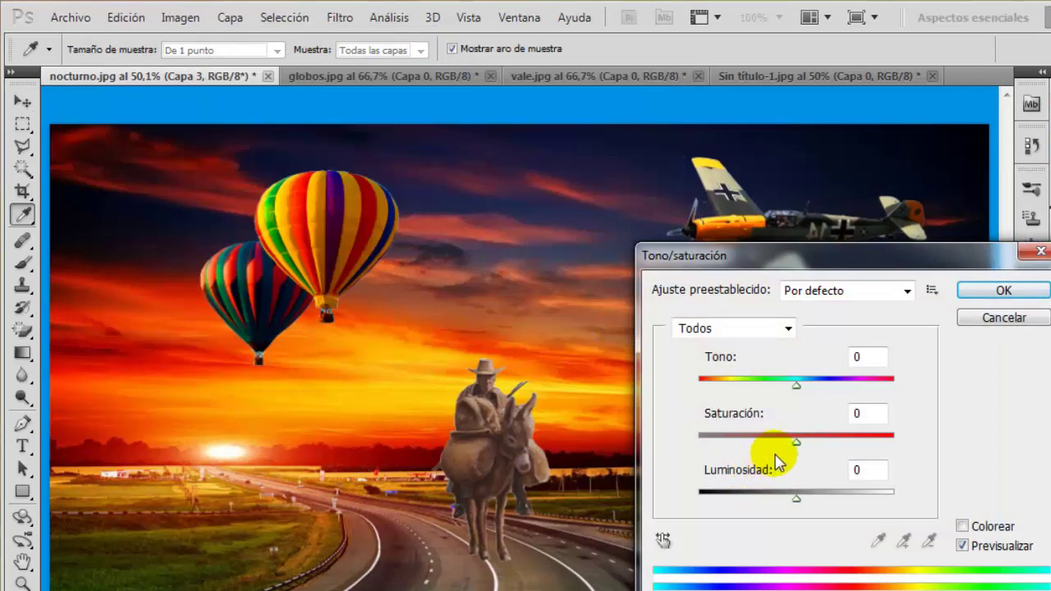
pyautogui.click(794, 445)
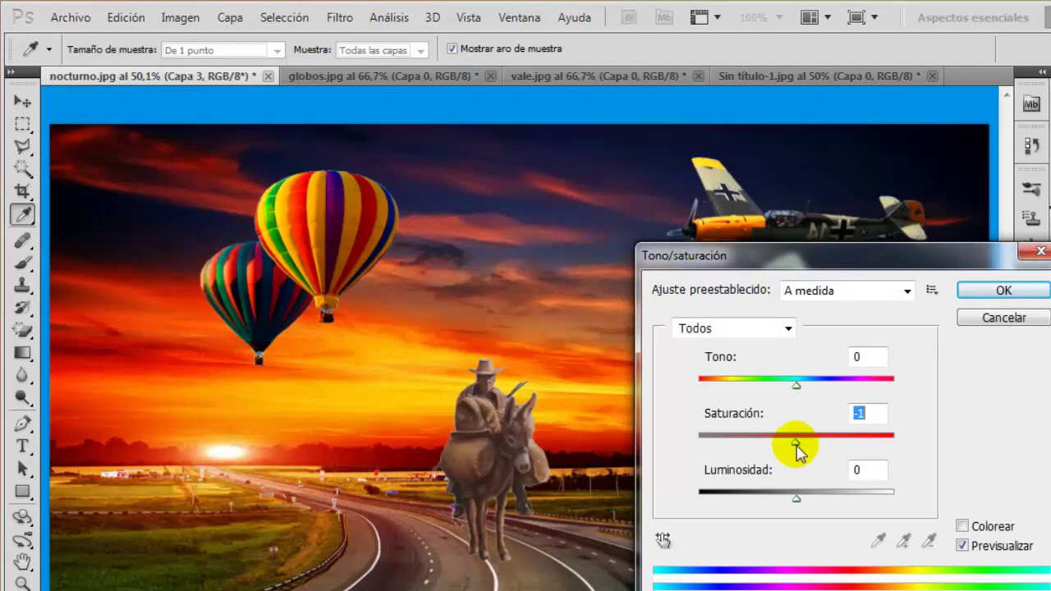
pyautogui.moveTo(800, 448)
pyautogui.mouseDown()
pyautogui.moveTo(827, 459)
pyautogui.moveTo(847, 449)
pyautogui.mouseUp()
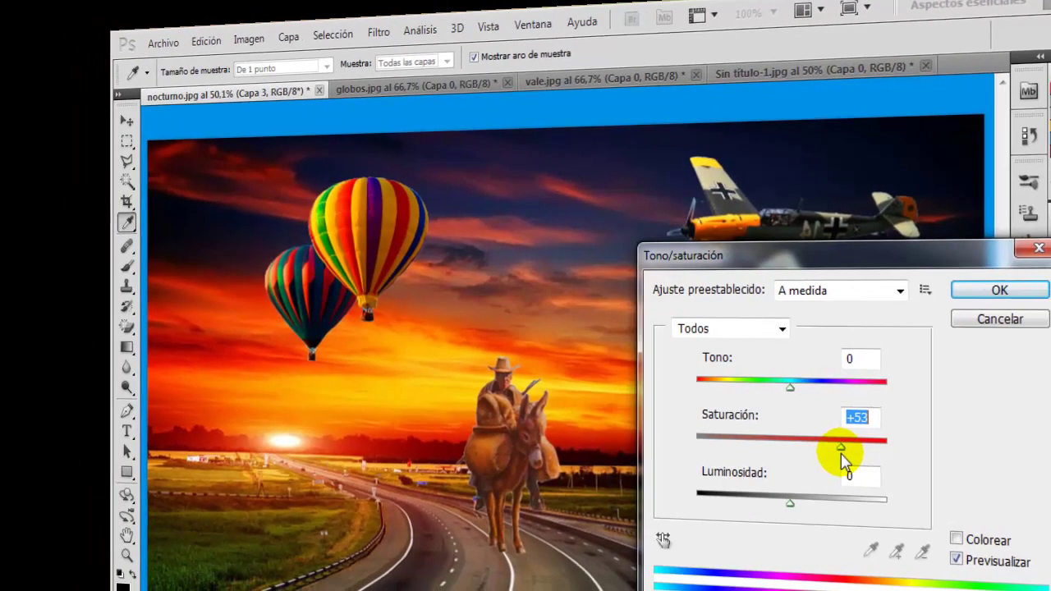
pyautogui.click(975, 289)
pyautogui.keyDown('ctrl'); pyautogui.click(709, 283); pyautogui.keyUp('ctrl')
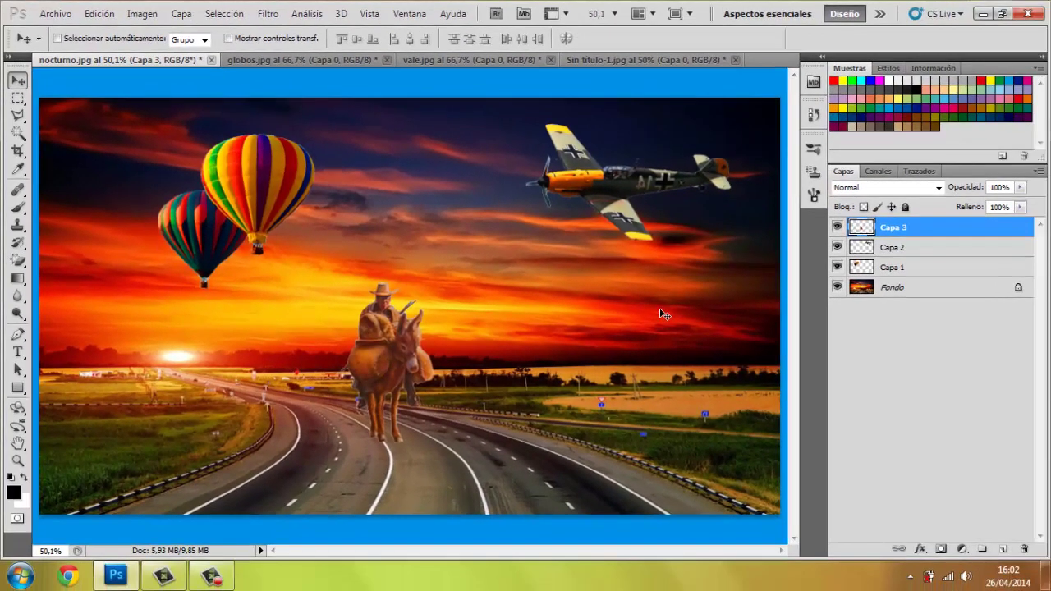
# Step: Duplicate the Capa 3 layer as Capa 3 copia
pyautogui.moveTo(846, 267); pyautogui.dragTo(866, 229)
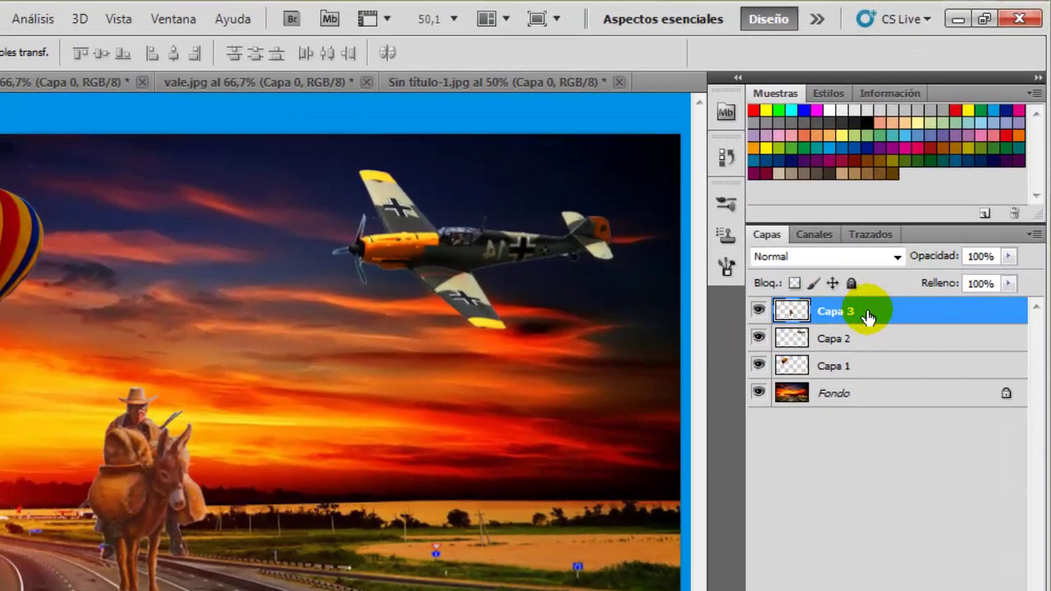
pyautogui.rightClick(887, 281)
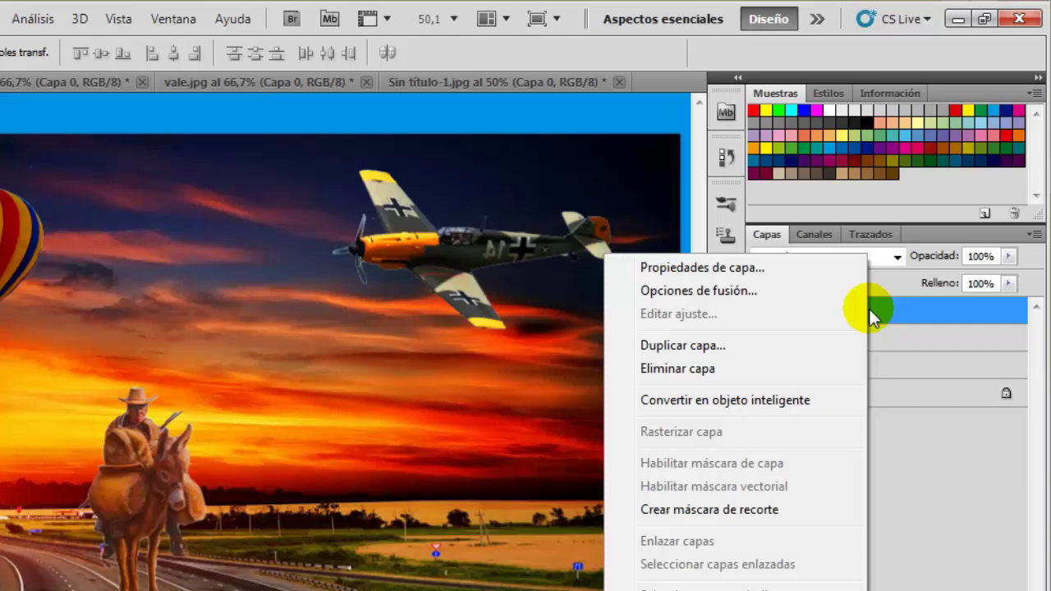
pyautogui.click(697, 346)
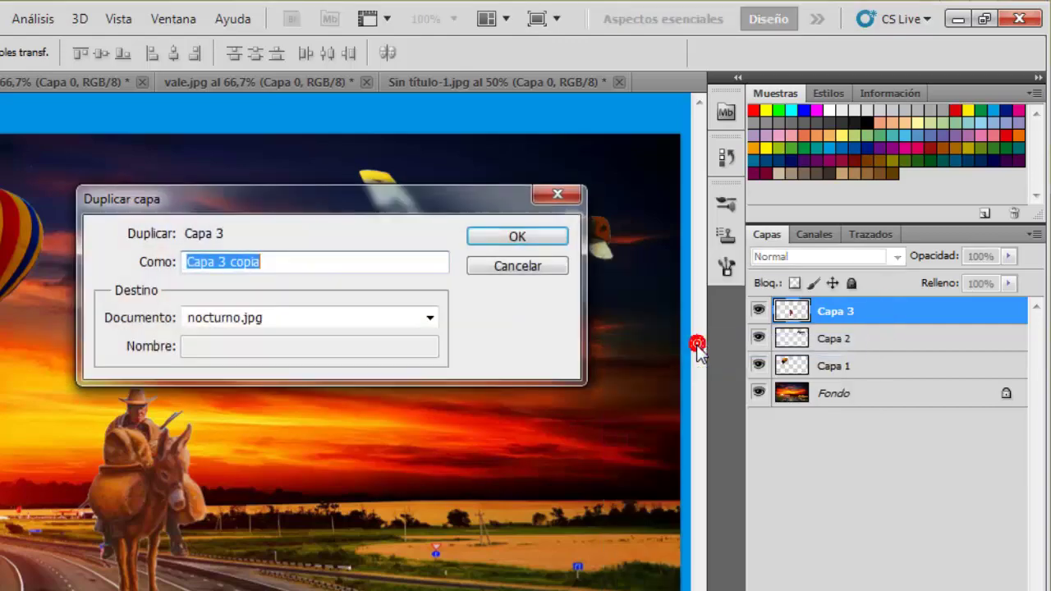
pyautogui.click(534, 238)
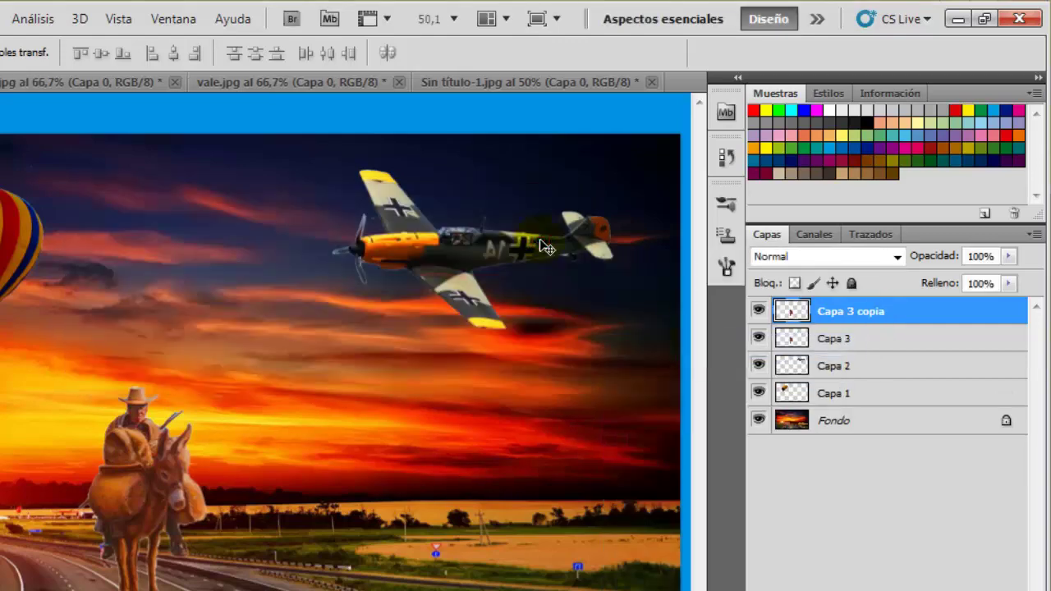
# Step: Give the original Capa 3 a Color Overlay in near-black 110101
pyautogui.click(837, 345)
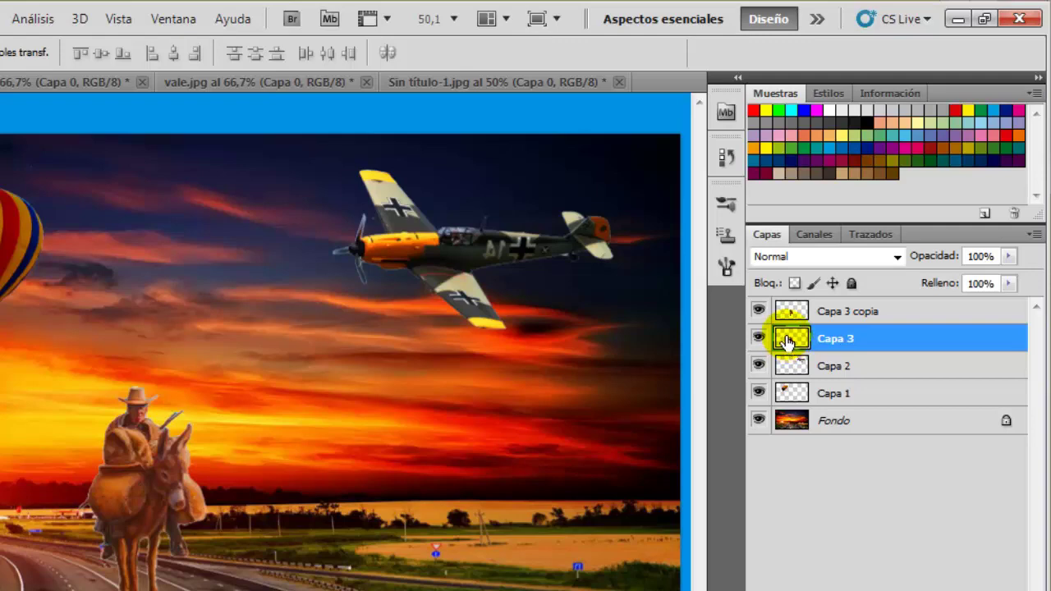
pyautogui.doubleClick(787, 340)
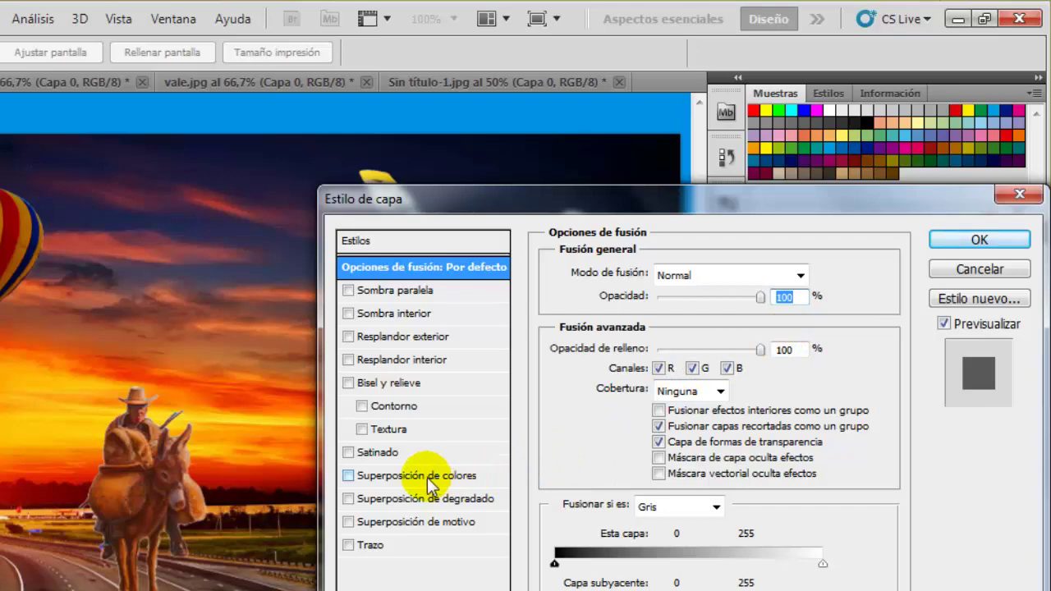
pyautogui.click(426, 480)
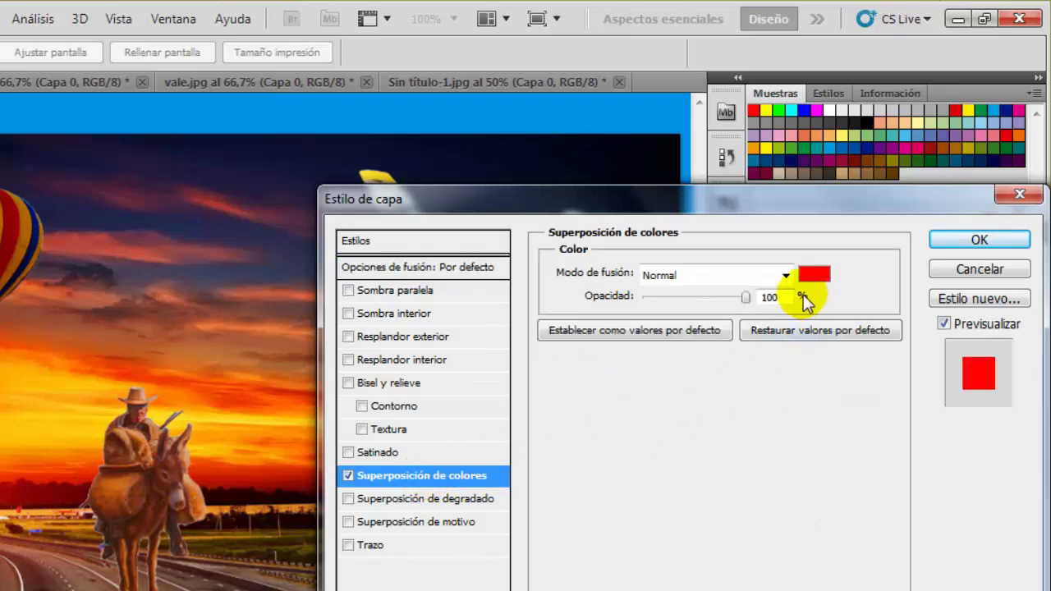
pyautogui.click(804, 279)
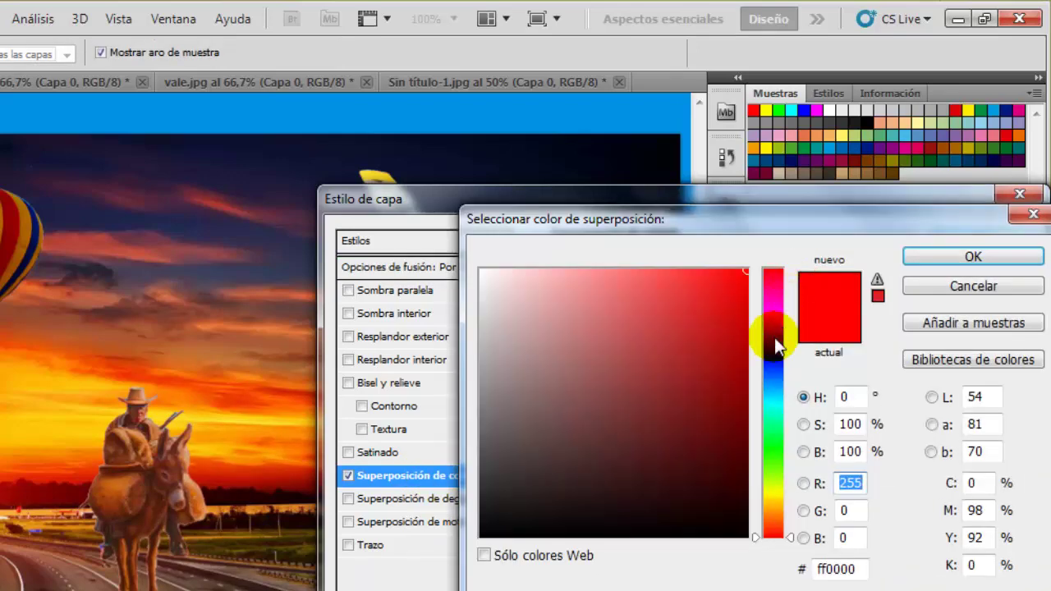
pyautogui.moveTo(741, 448); pyautogui.dragTo(737, 520)
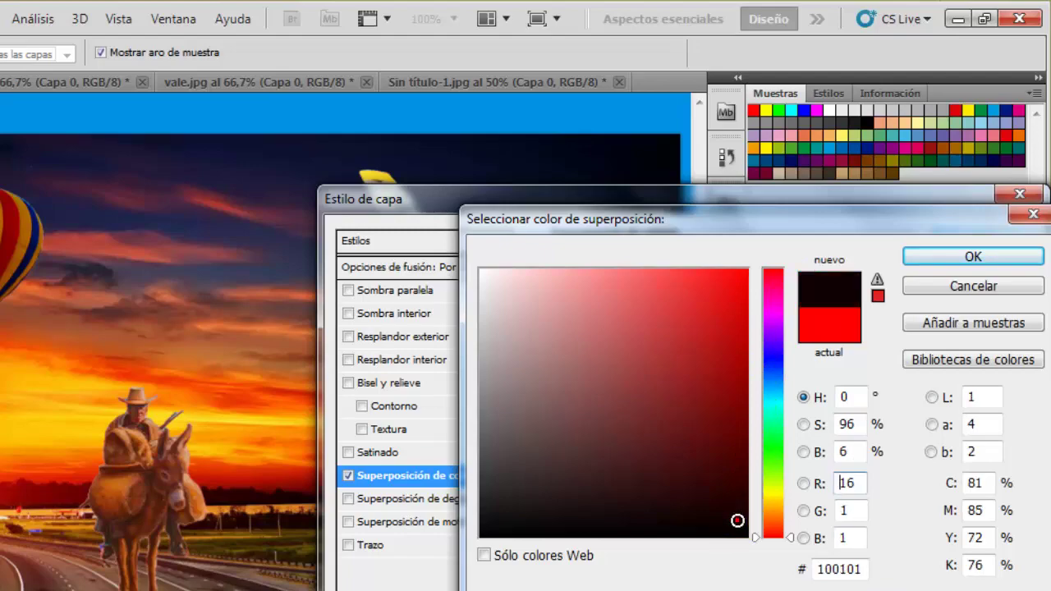
pyautogui.click(736, 520)
pyautogui.click(940, 261)
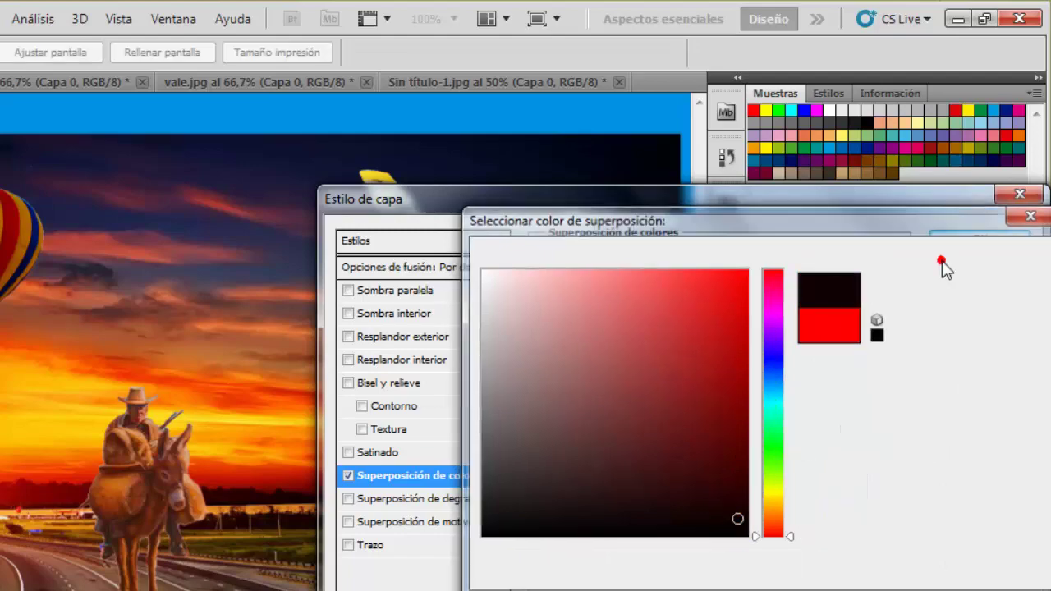
pyautogui.click(973, 243)
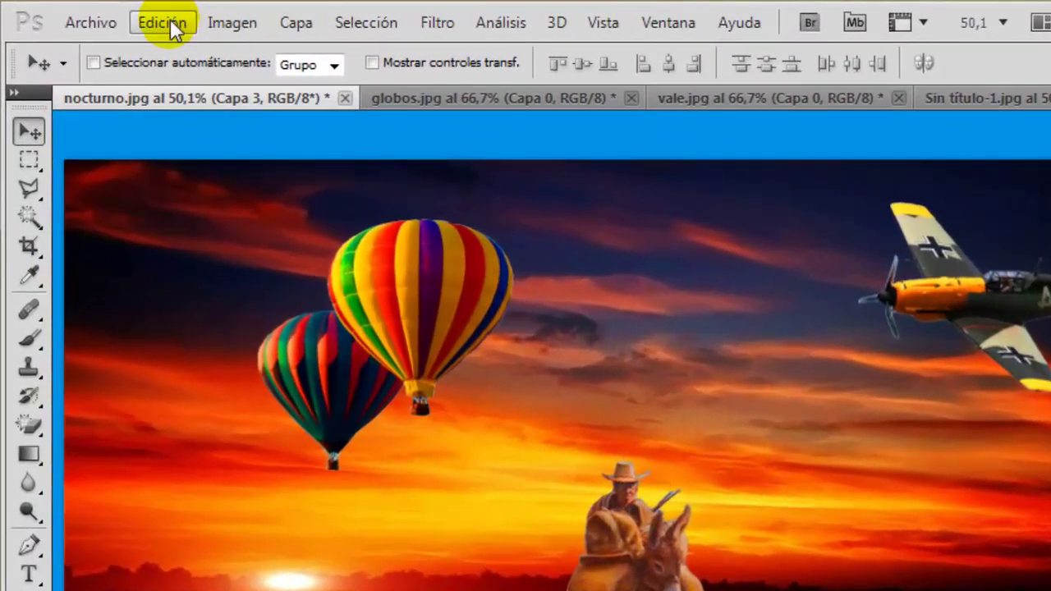
# Step: Free-transform the silhouette, rotating it 90° and flipping it downward onto the road
pyautogui.click(103, 13)
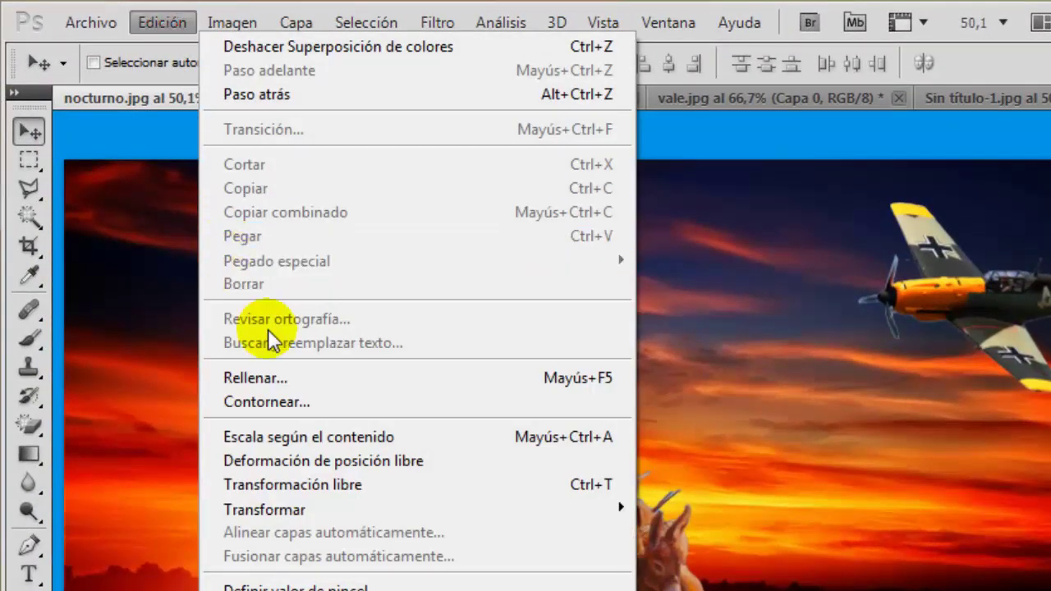
pyautogui.click(303, 484)
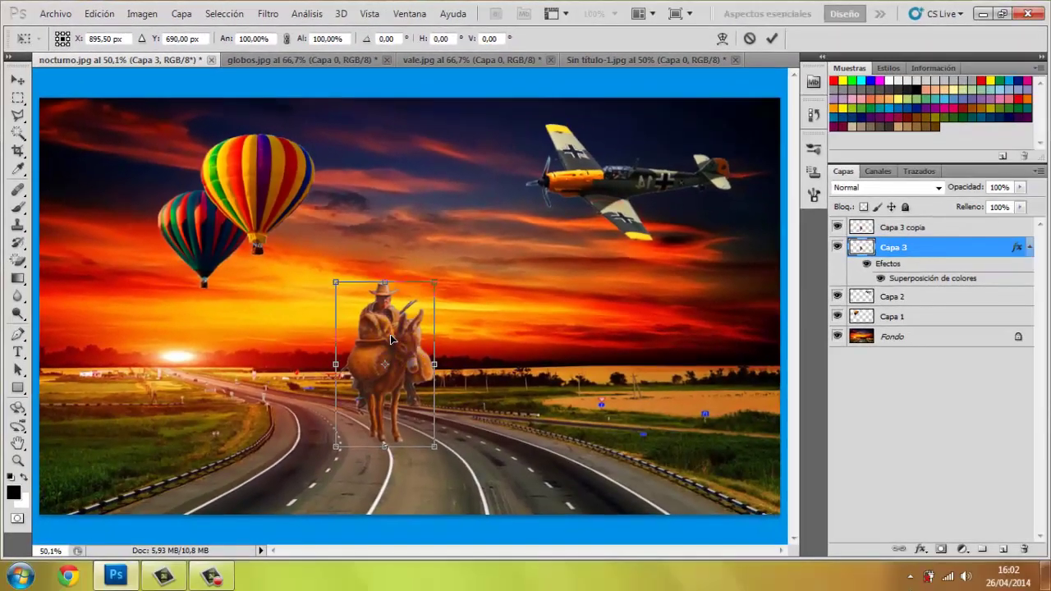
pyautogui.rightClick(390, 339)
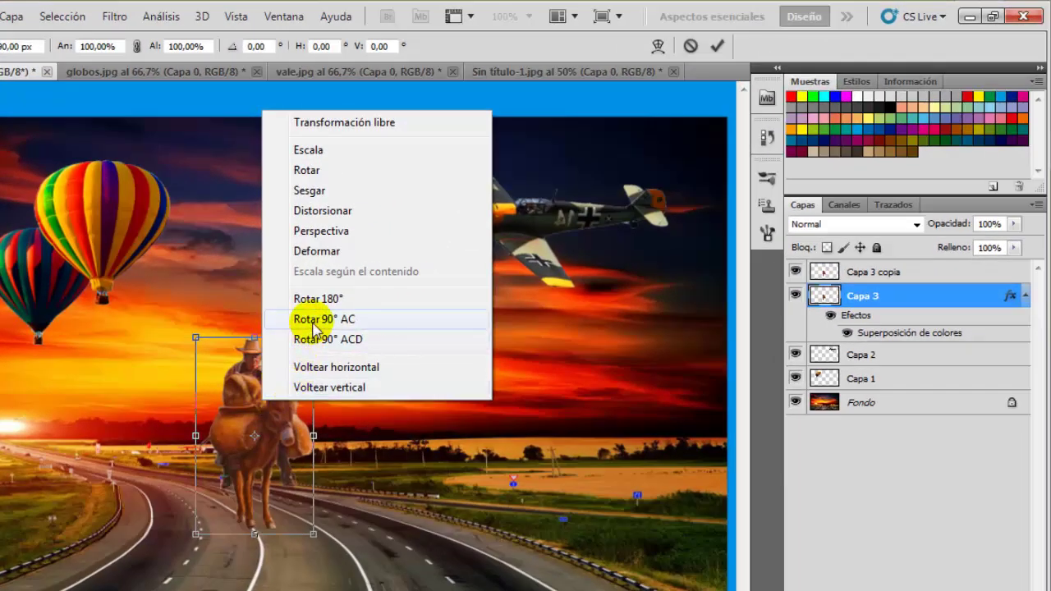
pyautogui.click(313, 320)
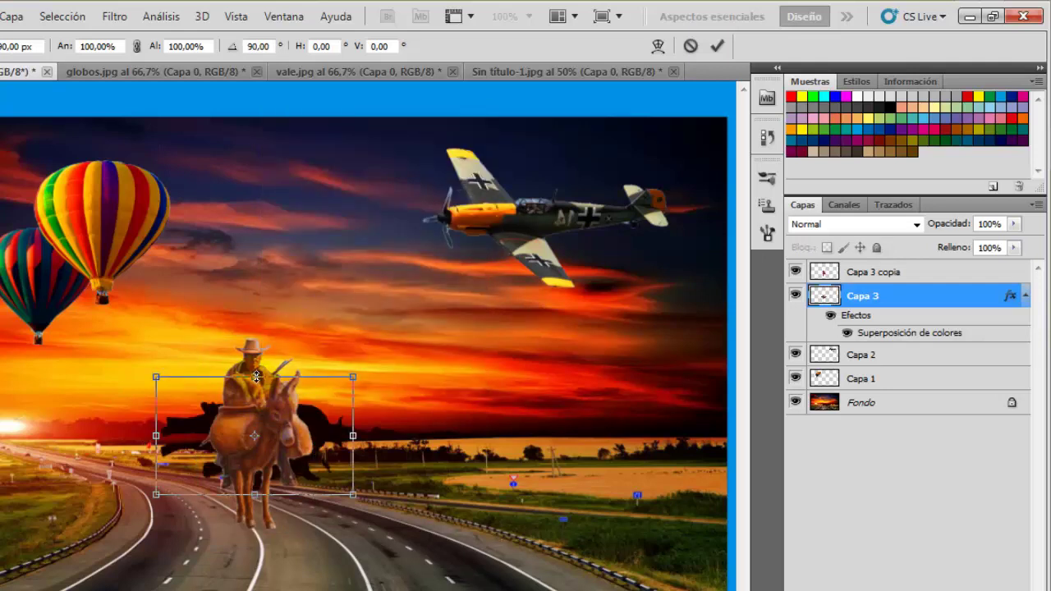
pyautogui.moveTo(256, 376); pyautogui.dragTo(257, 587)
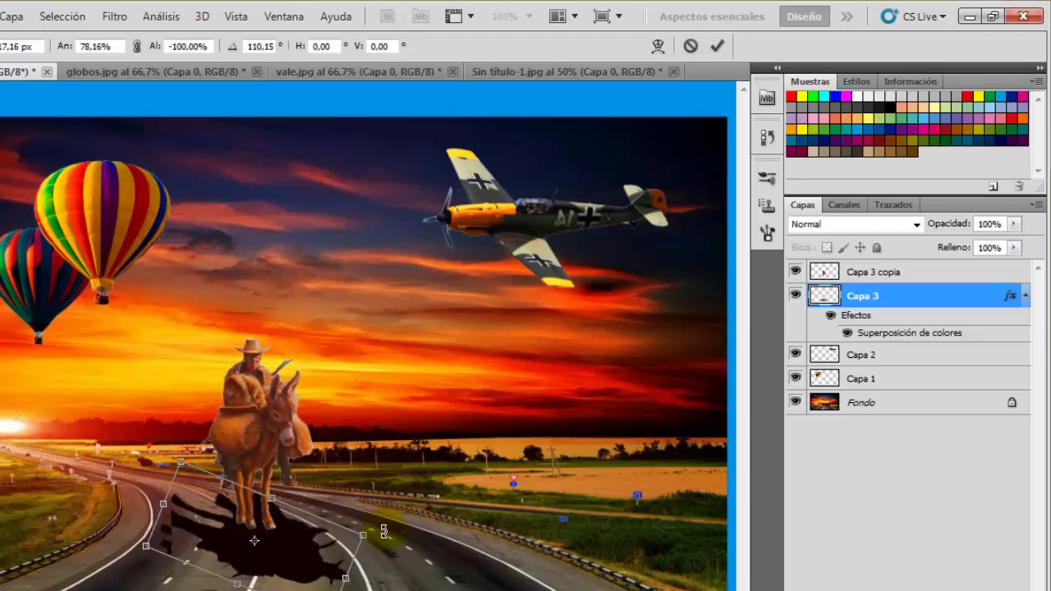
# Step: Rotate, move and distort the silhouette into a slanted shadow along the road
pyautogui.moveTo(369, 481); pyautogui.dragTo(345, 542)
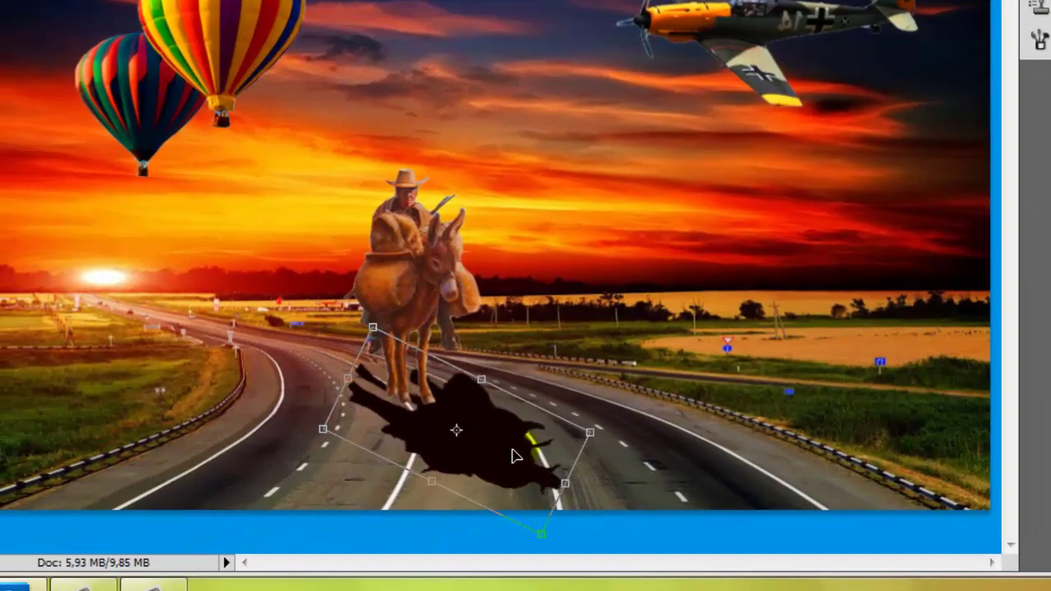
pyautogui.moveTo(373, 490); pyautogui.dragTo(469, 524)
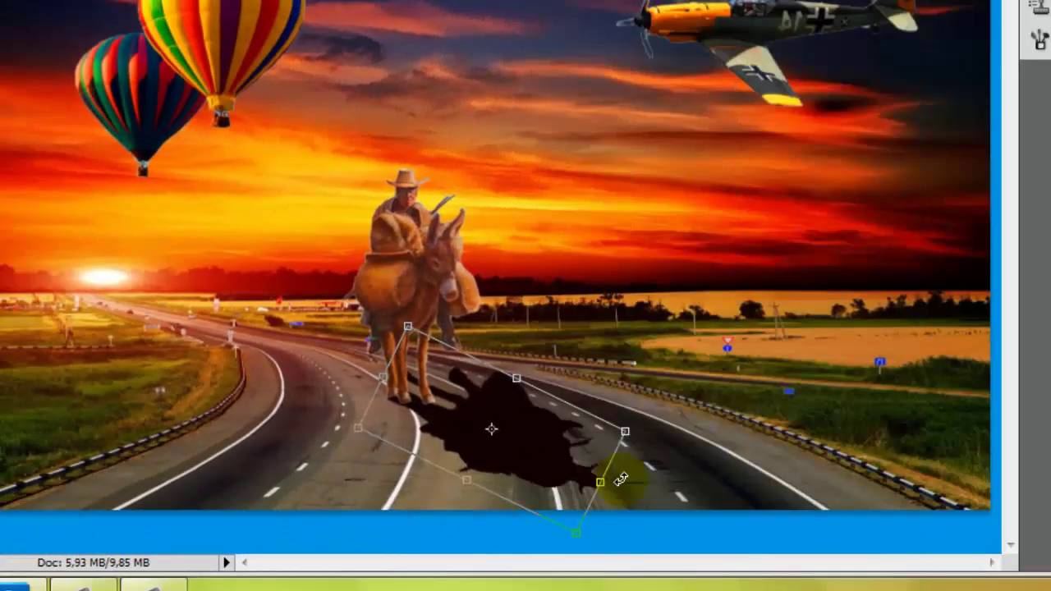
pyautogui.moveTo(646, 431); pyautogui.dragTo(646, 440)
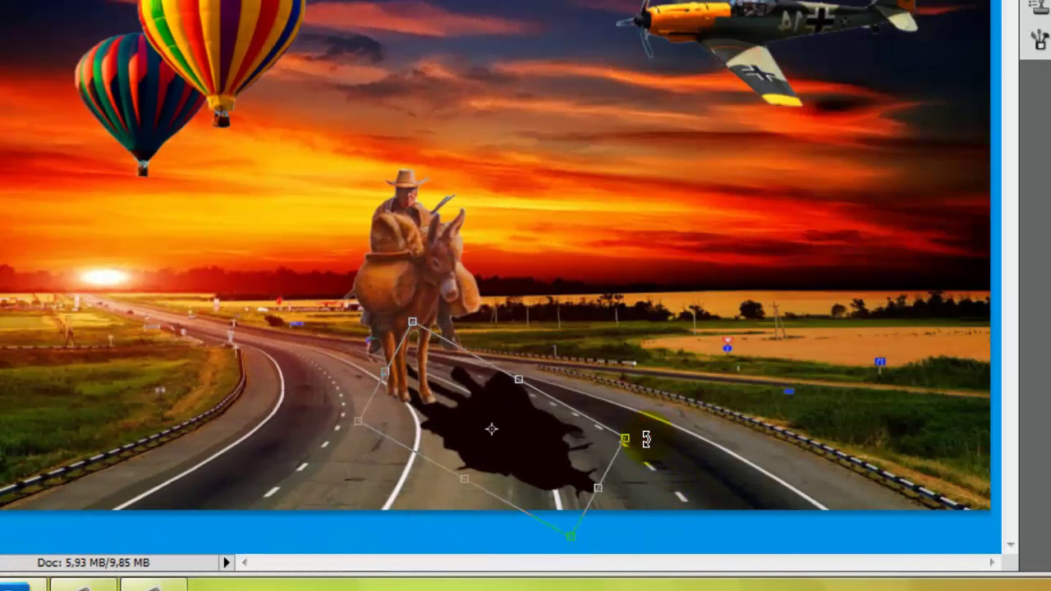
pyautogui.moveTo(529, 451); pyautogui.dragTo(529, 458)
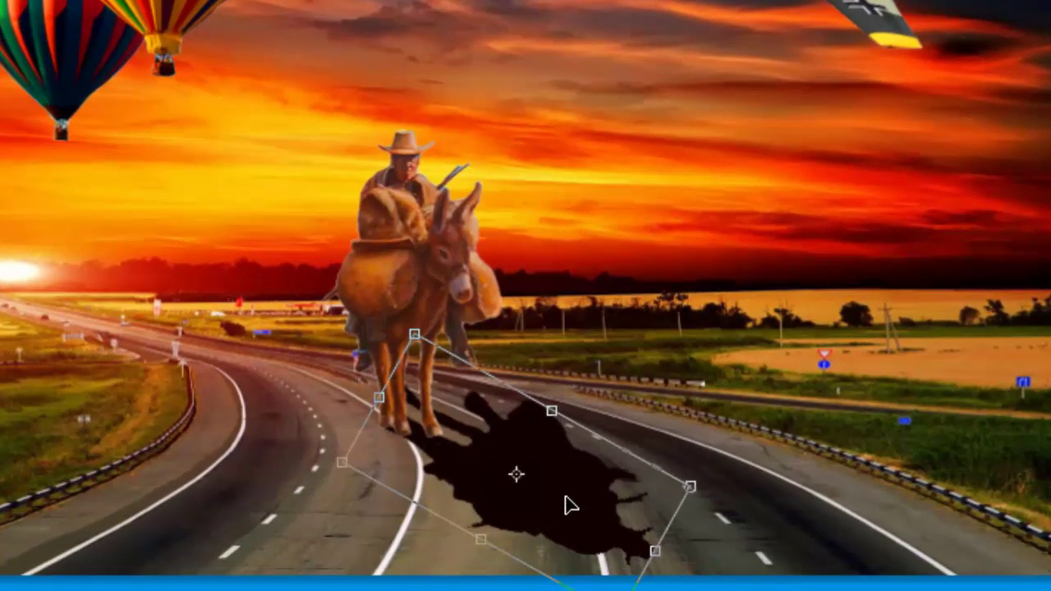
pyautogui.moveTo(571, 504); pyautogui.dragTo(567, 505)
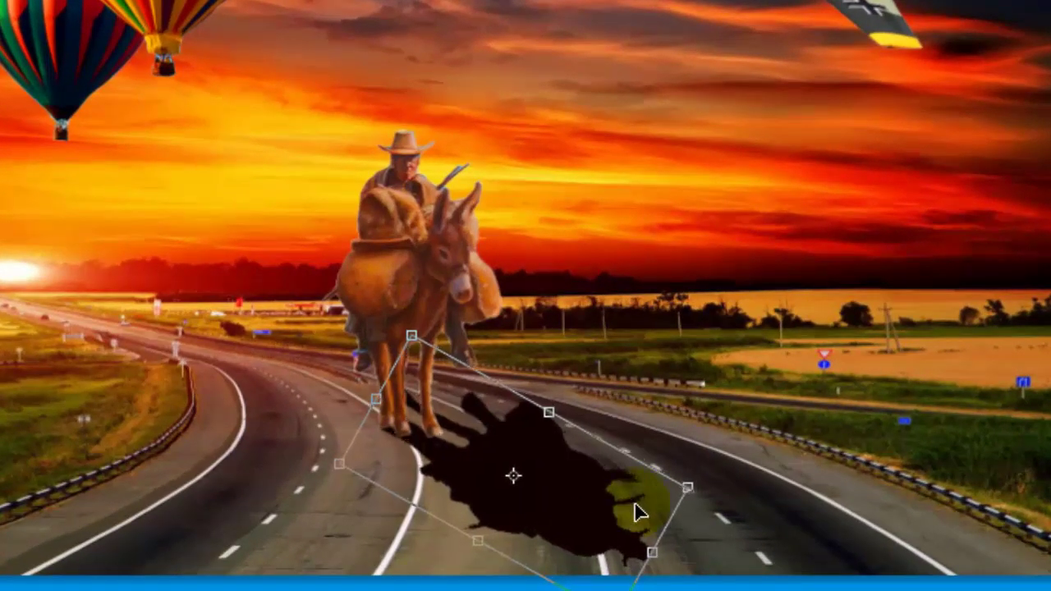
pyautogui.moveTo(687, 486); pyautogui.dragTo(689, 488)
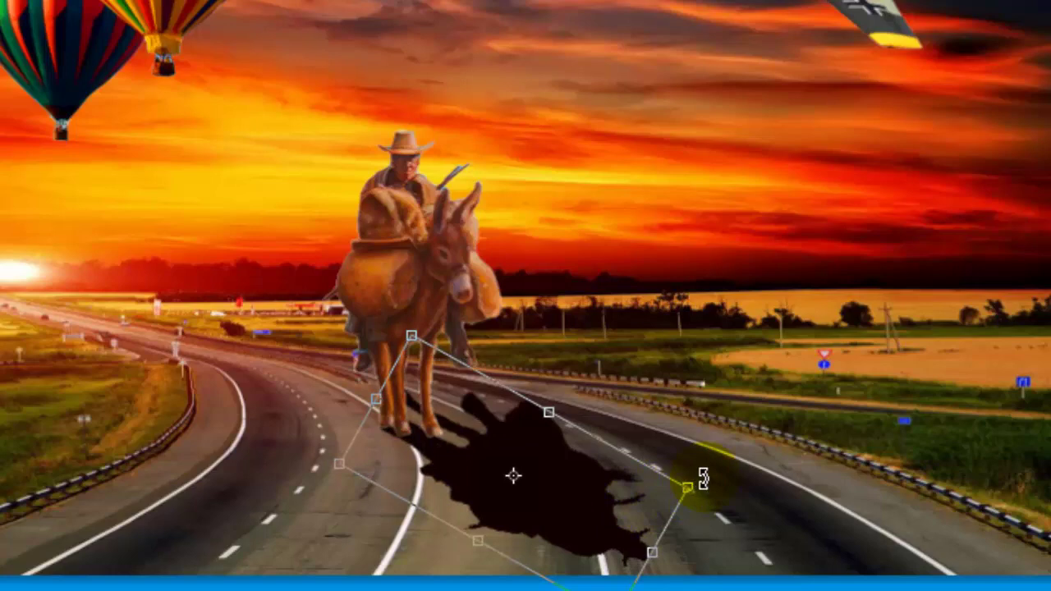
pyautogui.moveTo(704, 481); pyautogui.dragTo(686, 496)
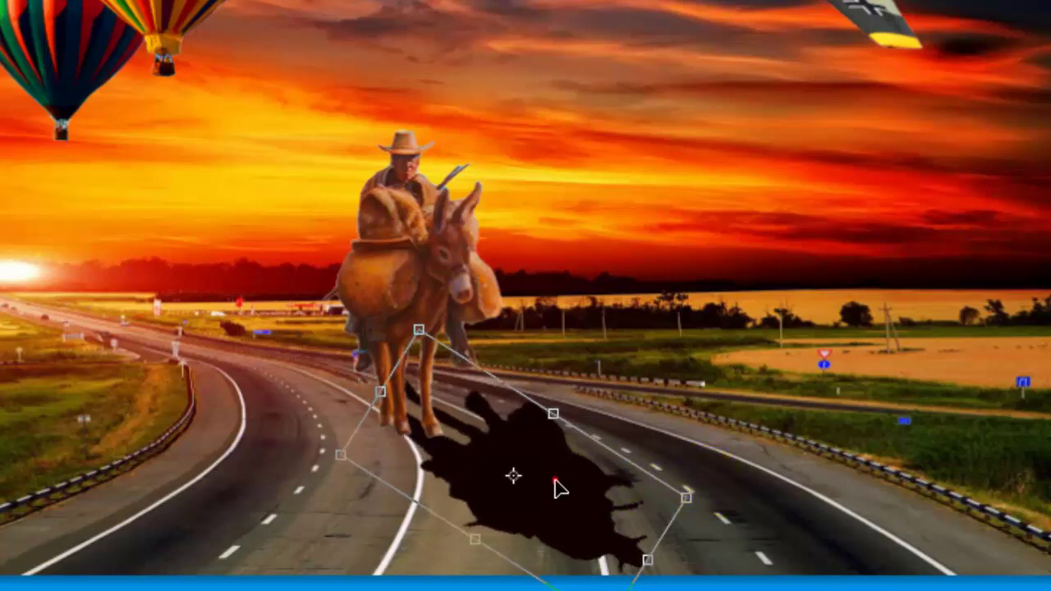
pyautogui.moveTo(552, 496); pyautogui.dragTo(550, 494)
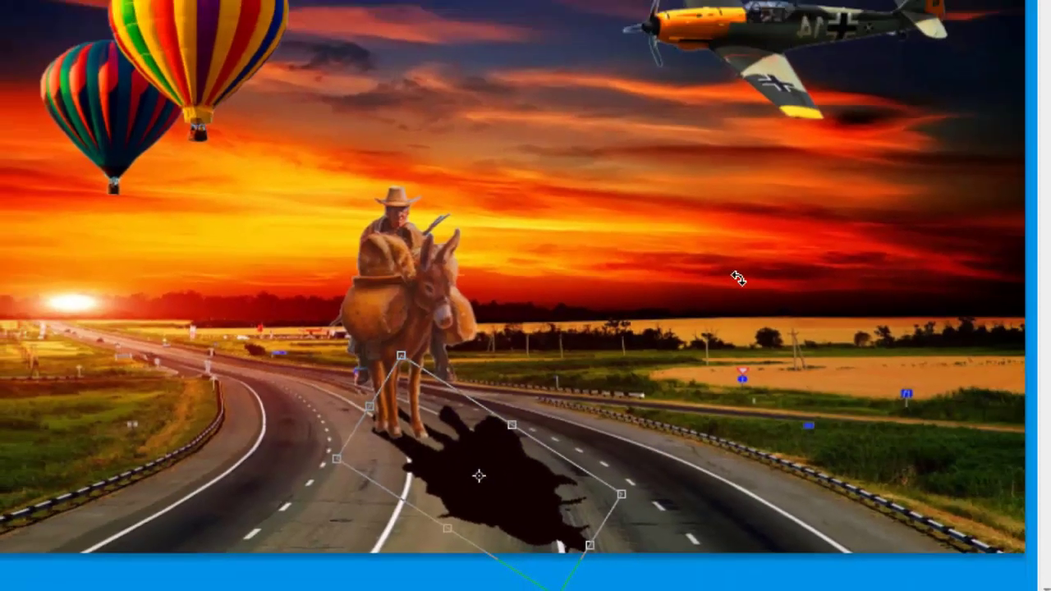
# Step: Commit the shadow's transformed shape and select the plain Eraser tool
pyautogui.press('Return')
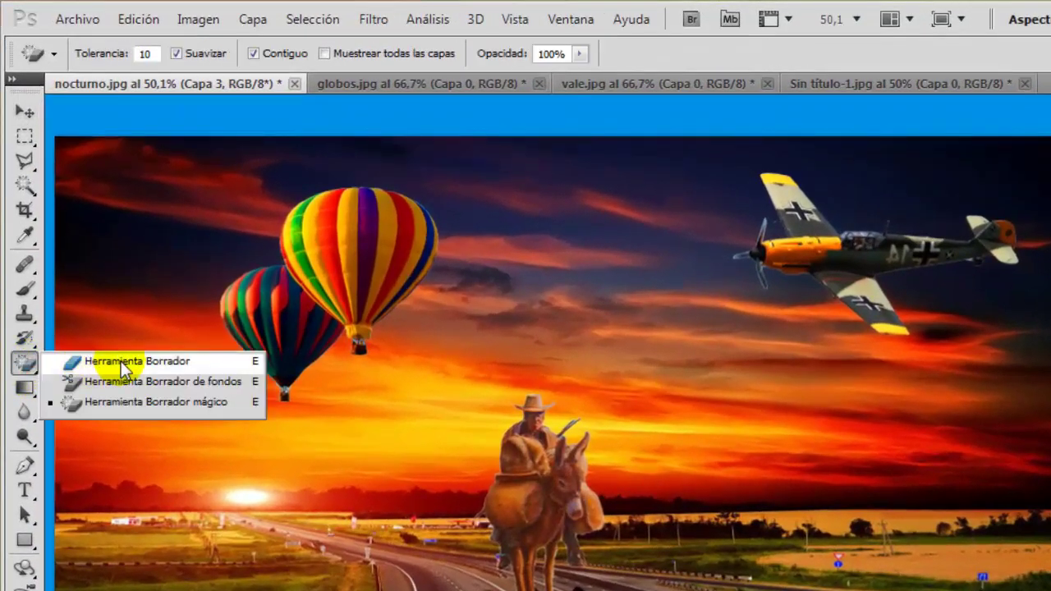
pyautogui.moveTo(31, 373); pyautogui.dragTo(112, 364)
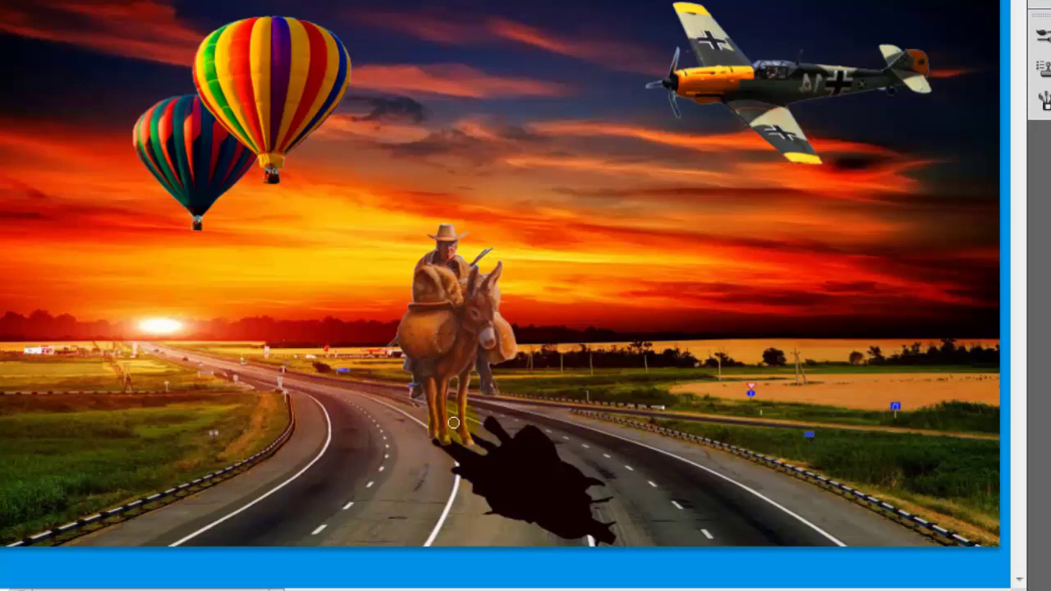
# Step: Lower the shadow layer Capa 3 to 68% opacity and add new empty layer Capa 4
pyautogui.moveTo(453, 427); pyautogui.dragTo(453, 434)
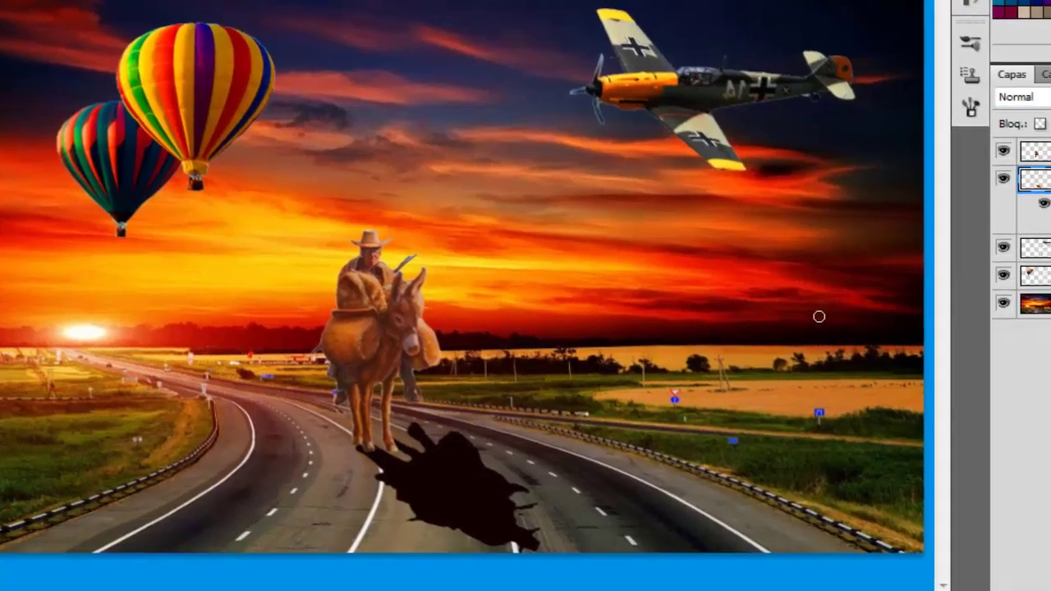
pyautogui.click(911, 201)
pyautogui.click(985, 119)
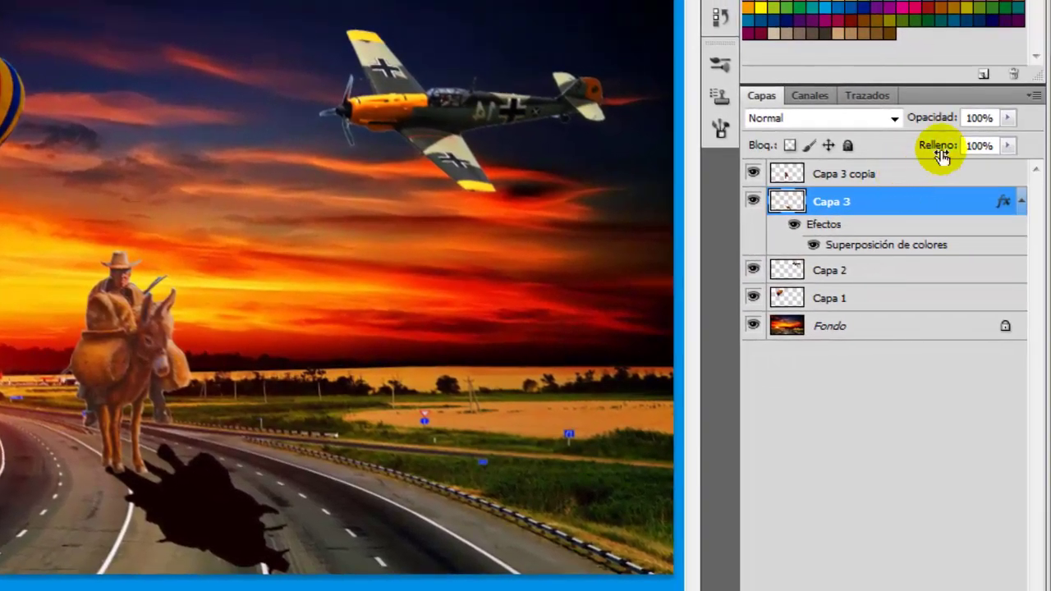
pyautogui.click(1007, 118)
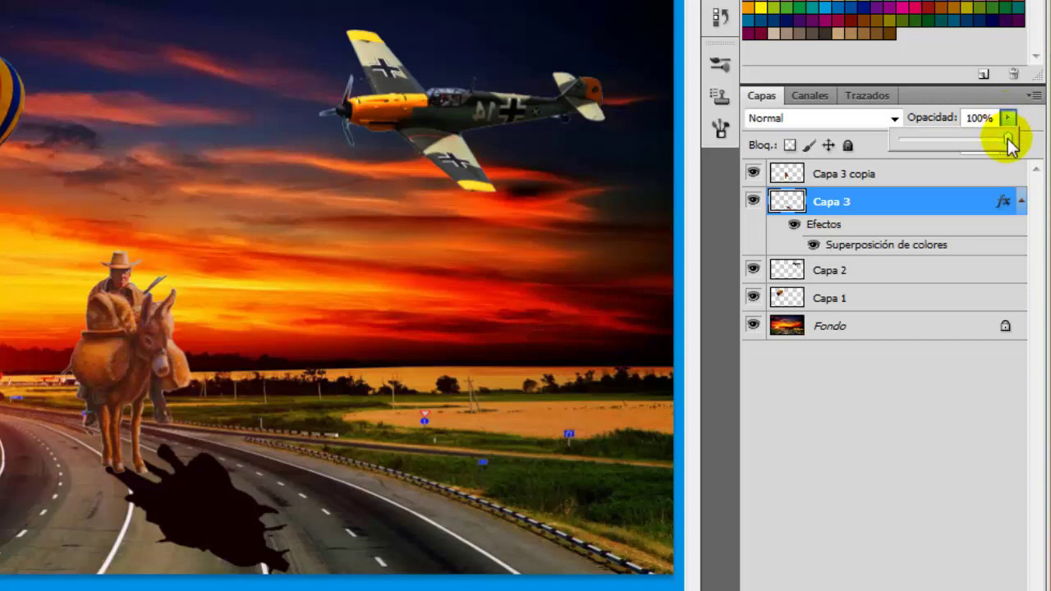
pyautogui.moveTo(1008, 123)
pyautogui.mouseDown()
pyautogui.moveTo(991, 141)
pyautogui.moveTo(973, 138)
pyautogui.mouseUp()
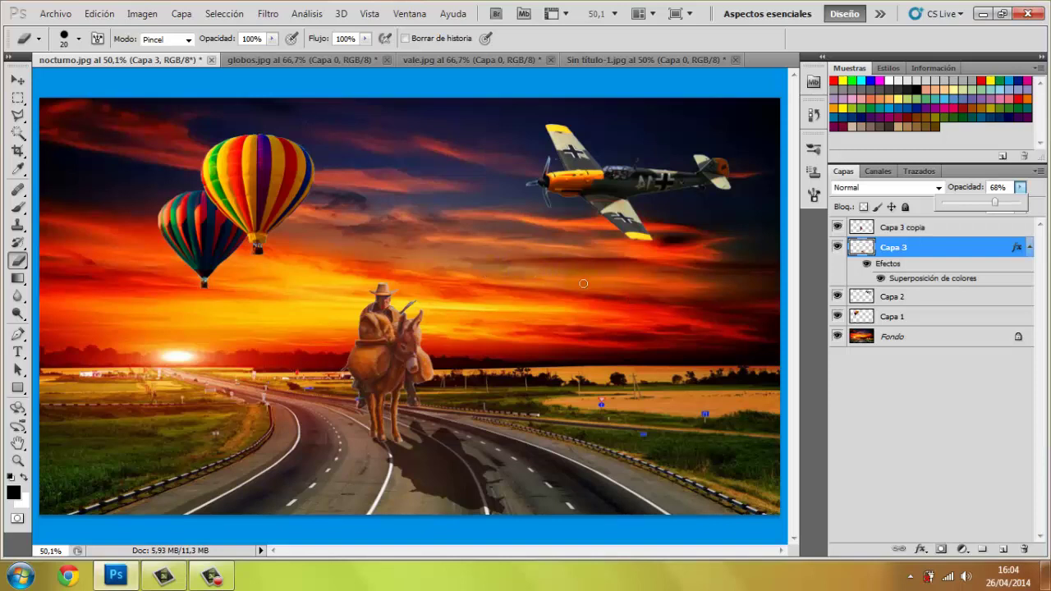
pyautogui.click(1002, 549)
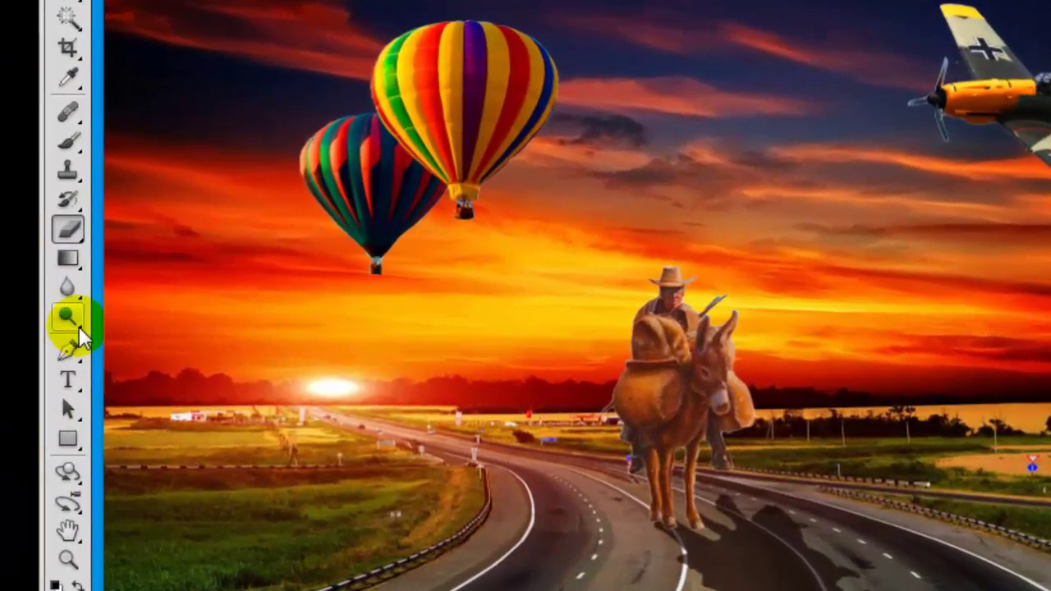
# Step: Type 'Moraleda' with the horizontal text tool and place it at the lower right
pyautogui.click(80, 379)
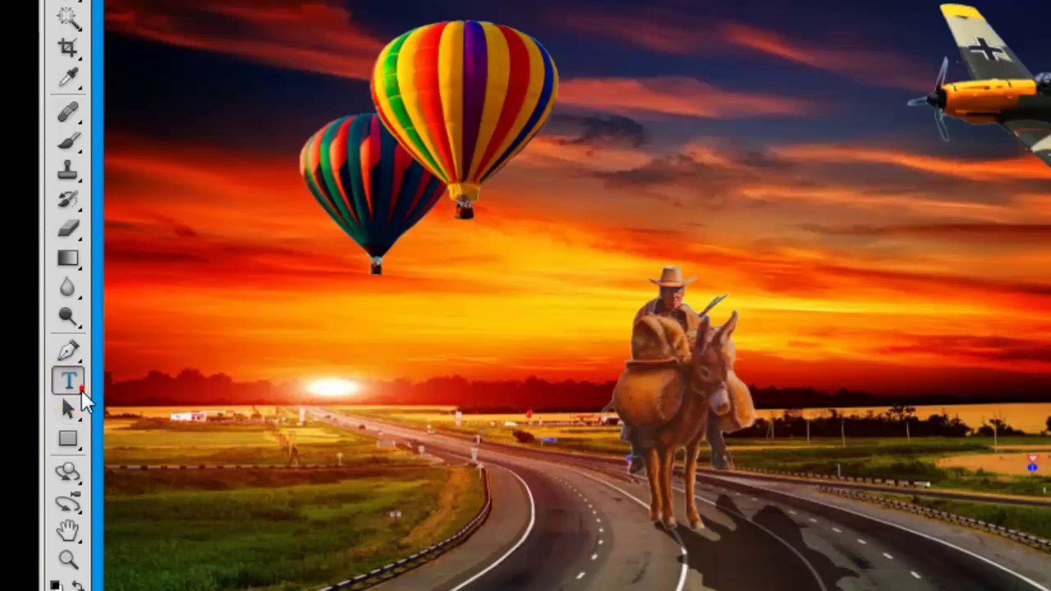
pyautogui.rightClick(82, 392)
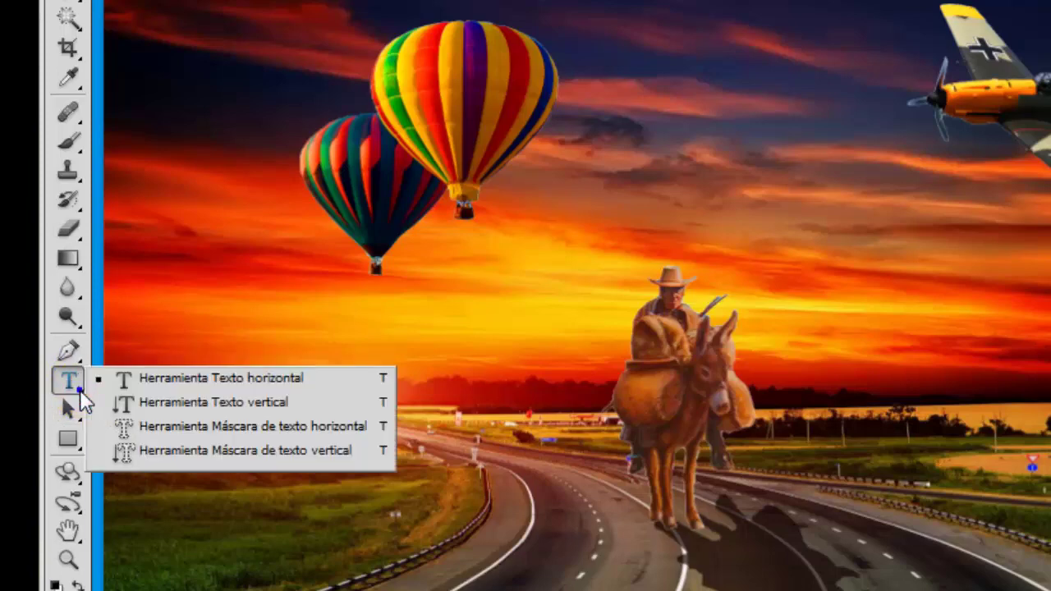
pyautogui.click(203, 377)
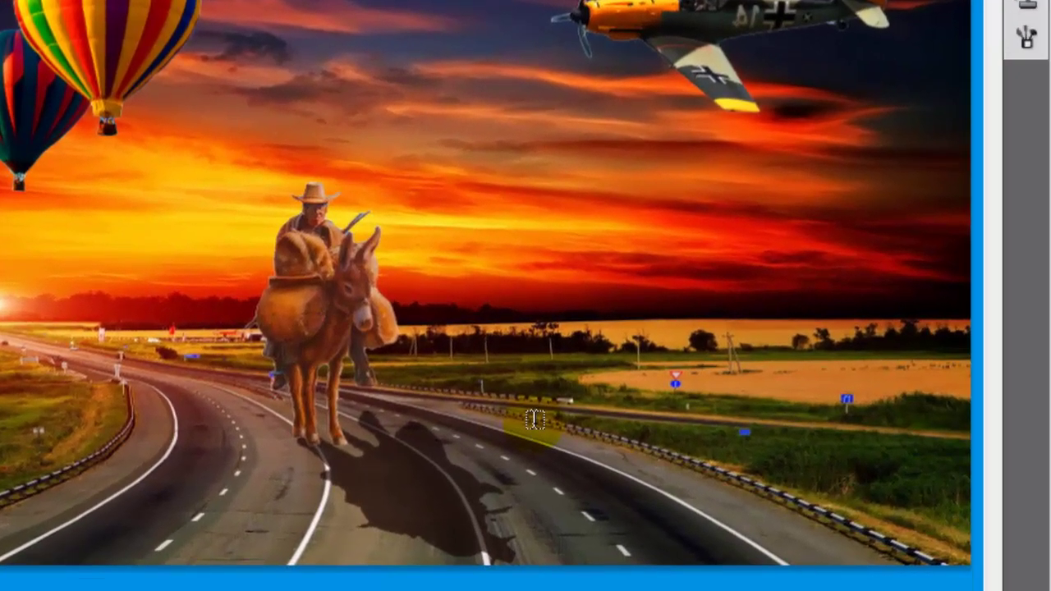
pyautogui.click(598, 443)
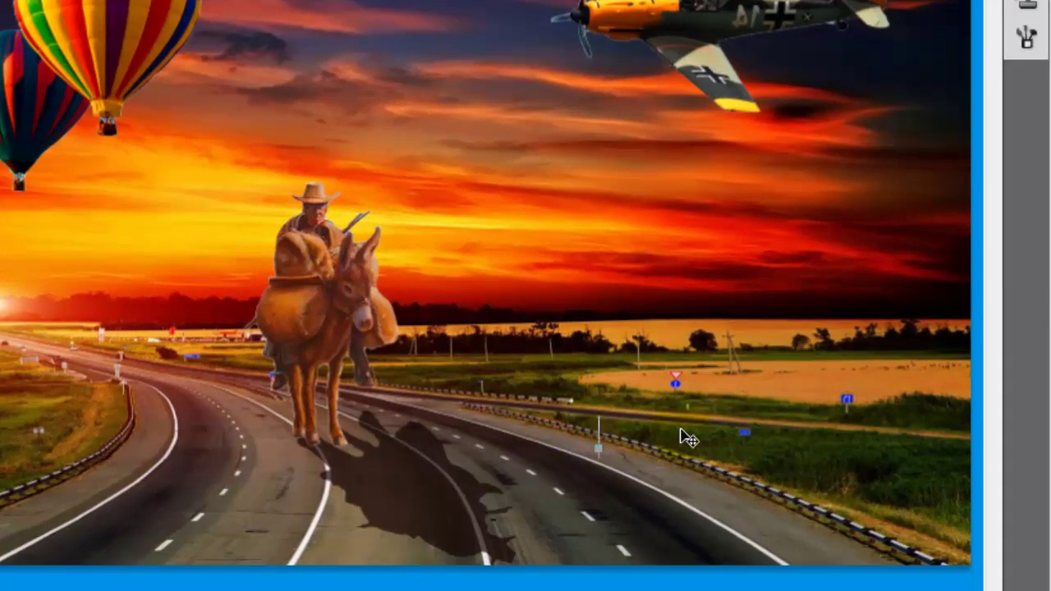
pyautogui.write('Mo')
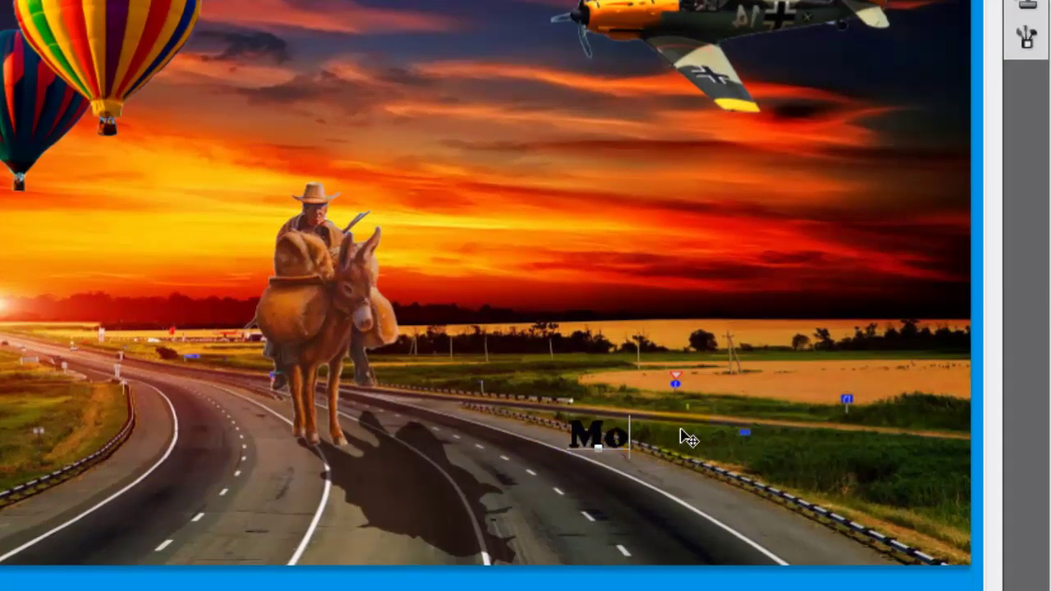
pyautogui.write('raleda')
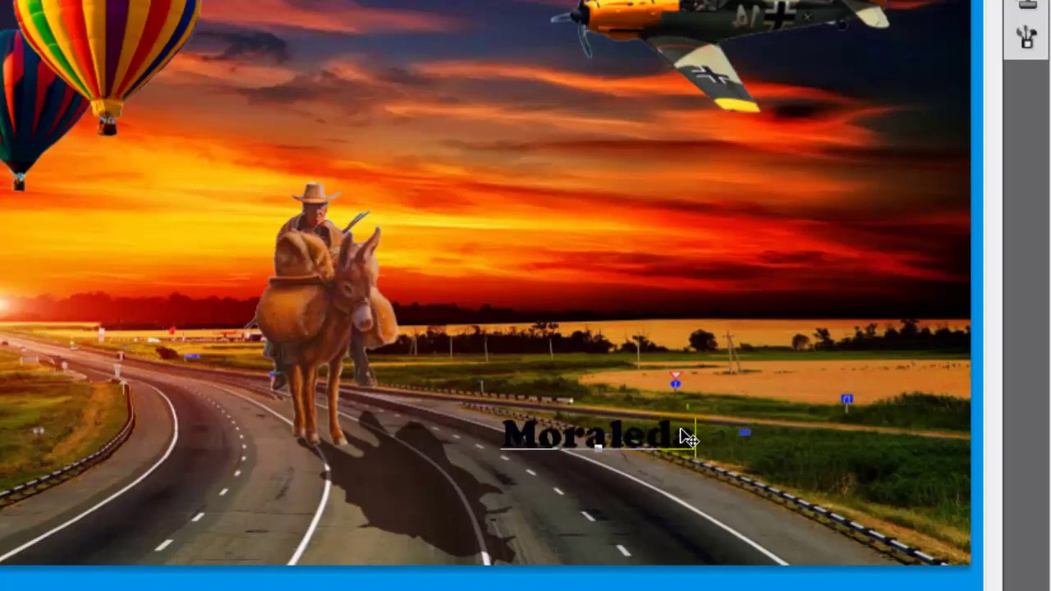
pyautogui.click(227, 51)
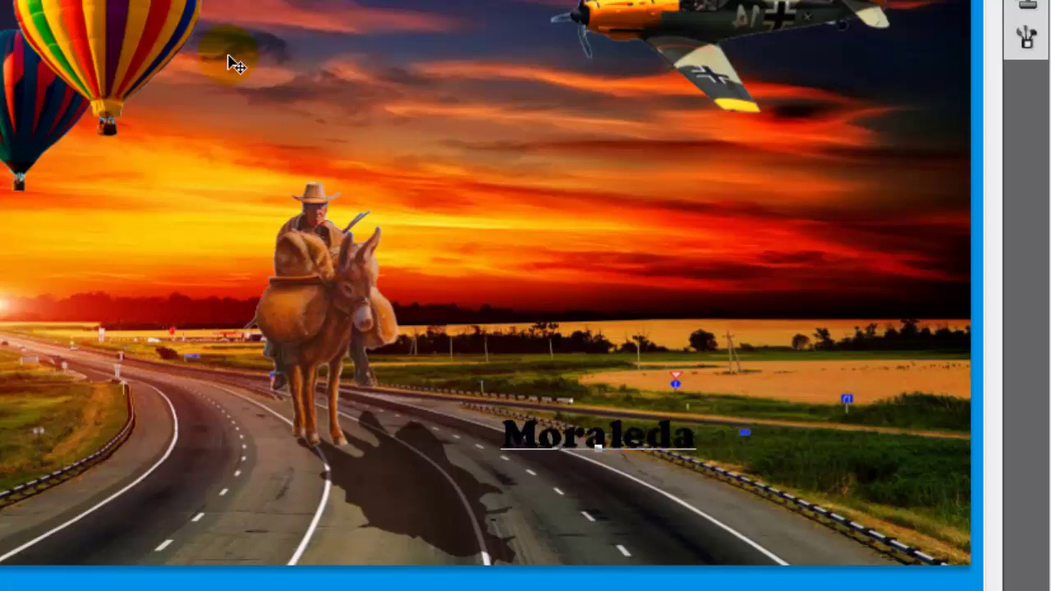
pyautogui.hotkey('ctrl', 'Return')
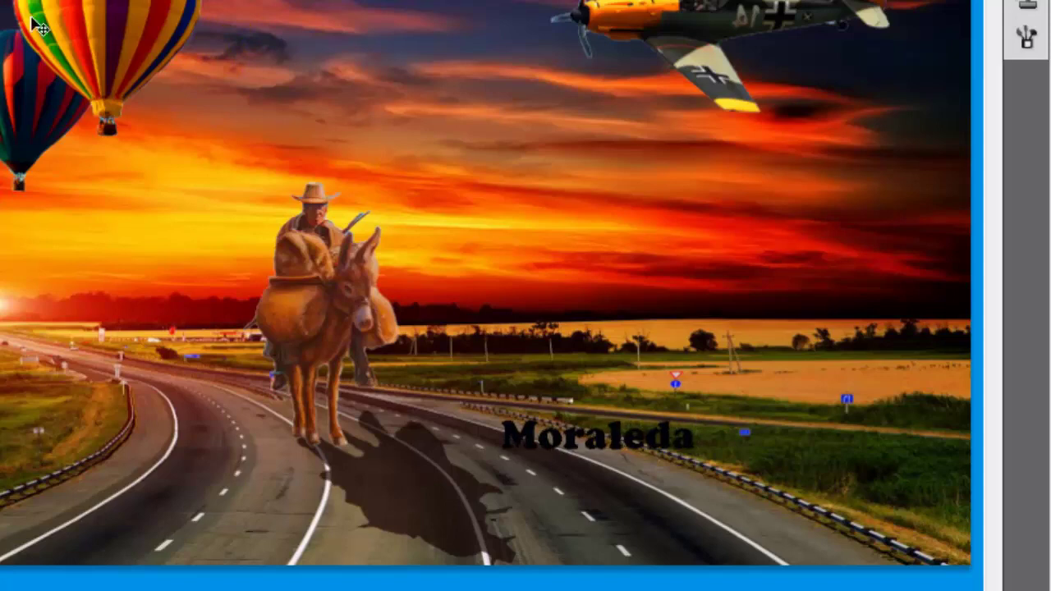
pyautogui.moveTo(591, 447); pyautogui.dragTo(780, 509)
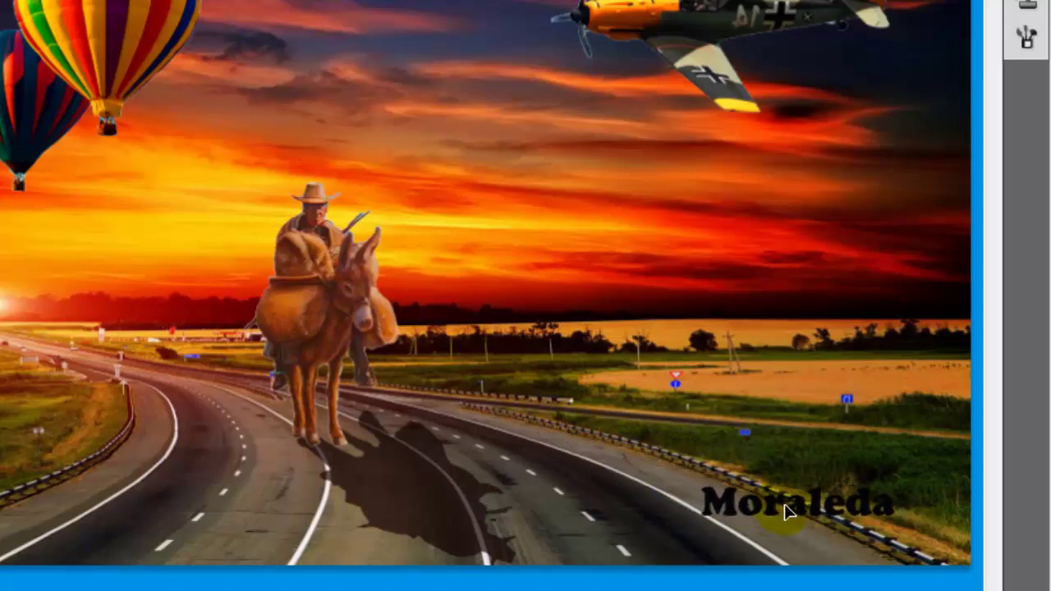
pyautogui.moveTo(780, 509); pyautogui.dragTo(802, 510)
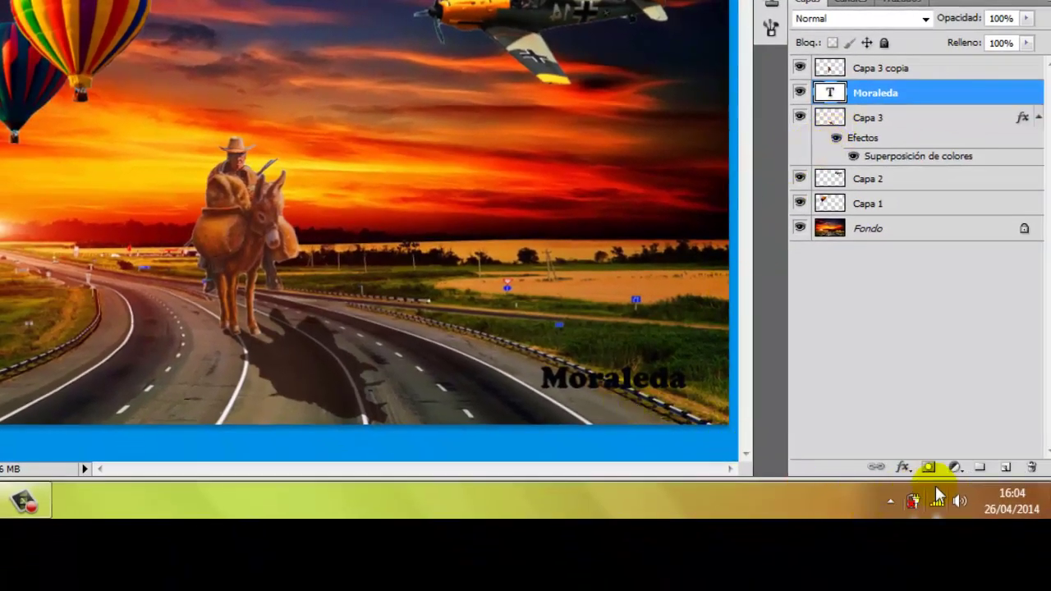
# Step: Apply a default Bevel and Emboss (Bisel y relieve) effect to the Moraleda text layer
pyautogui.click(903, 469)
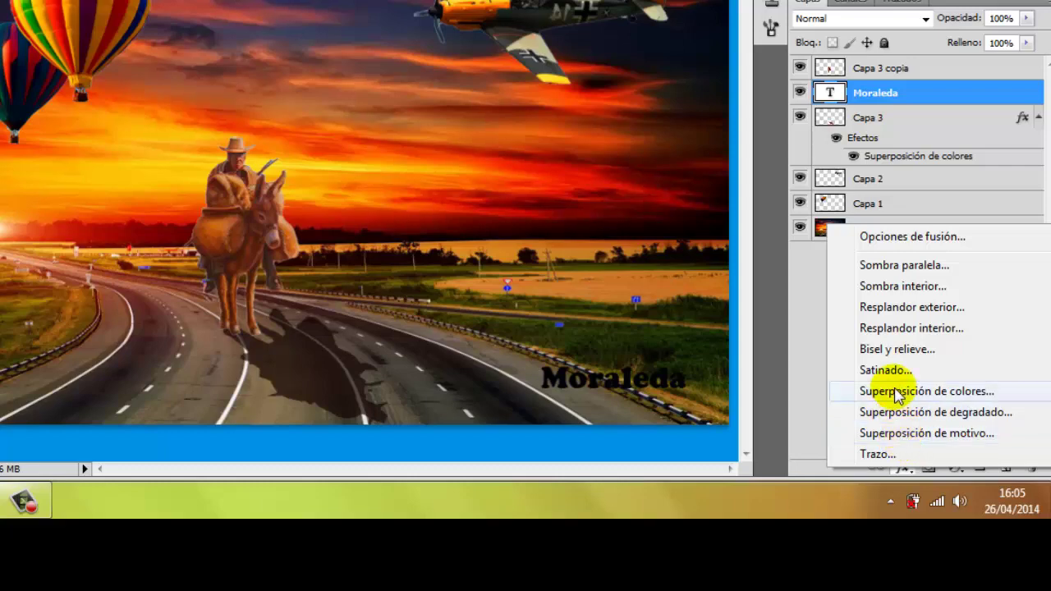
pyautogui.click(895, 350)
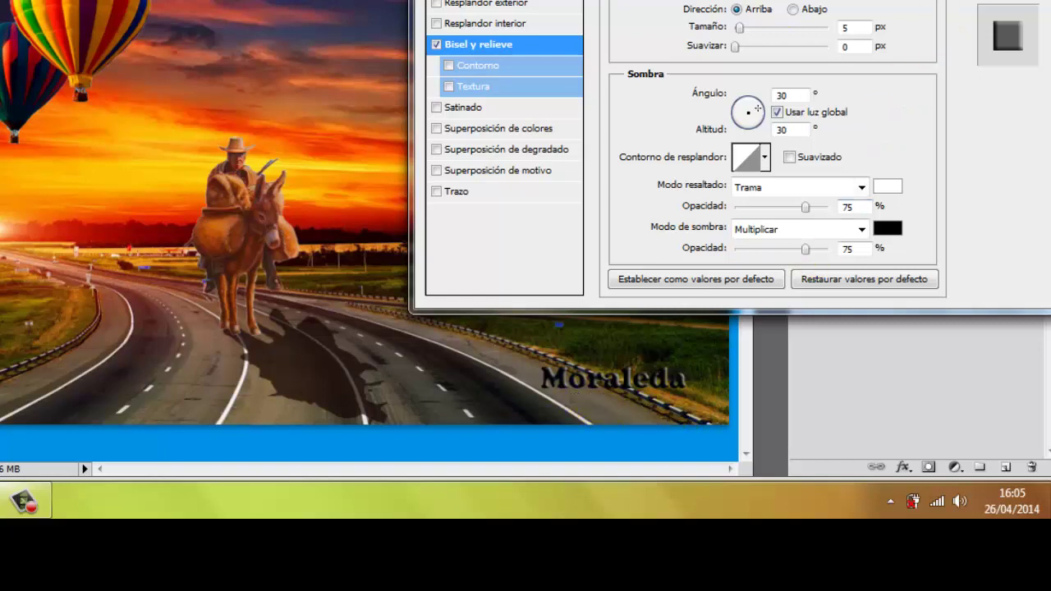
pyautogui.press('Return')
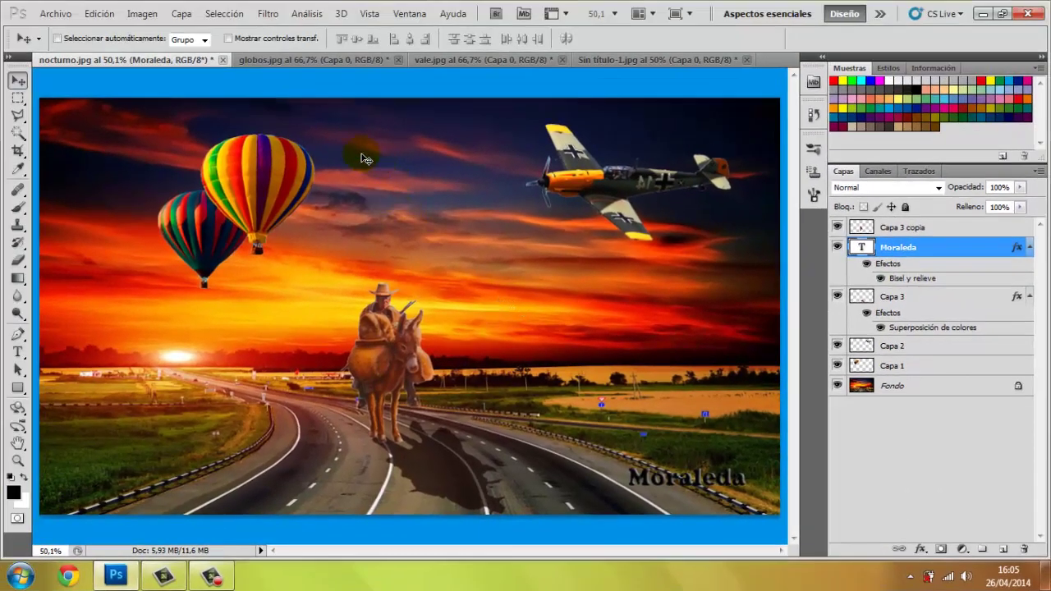
# Step: Save the composite to the desktop as JPEG 'nocturno 2' at quality 9
pyautogui.click(55, 17)
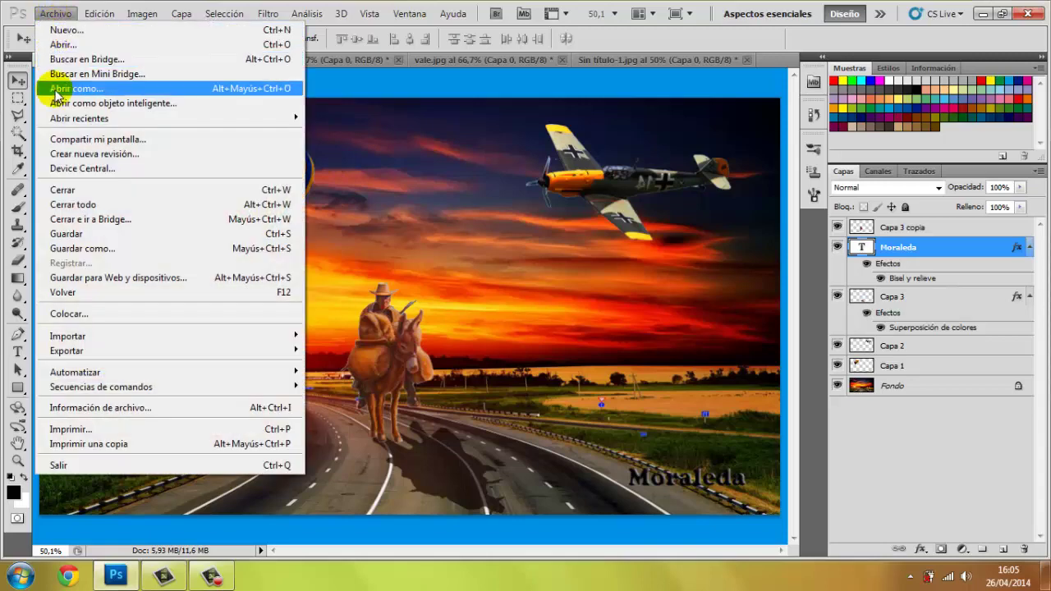
pyautogui.click(75, 248)
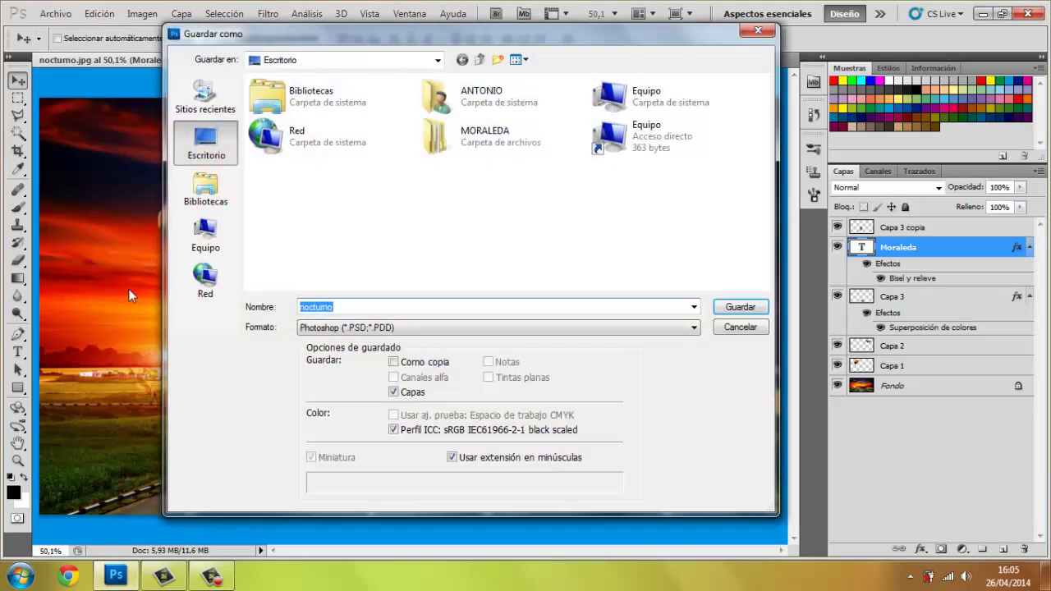
pyautogui.click(336, 307)
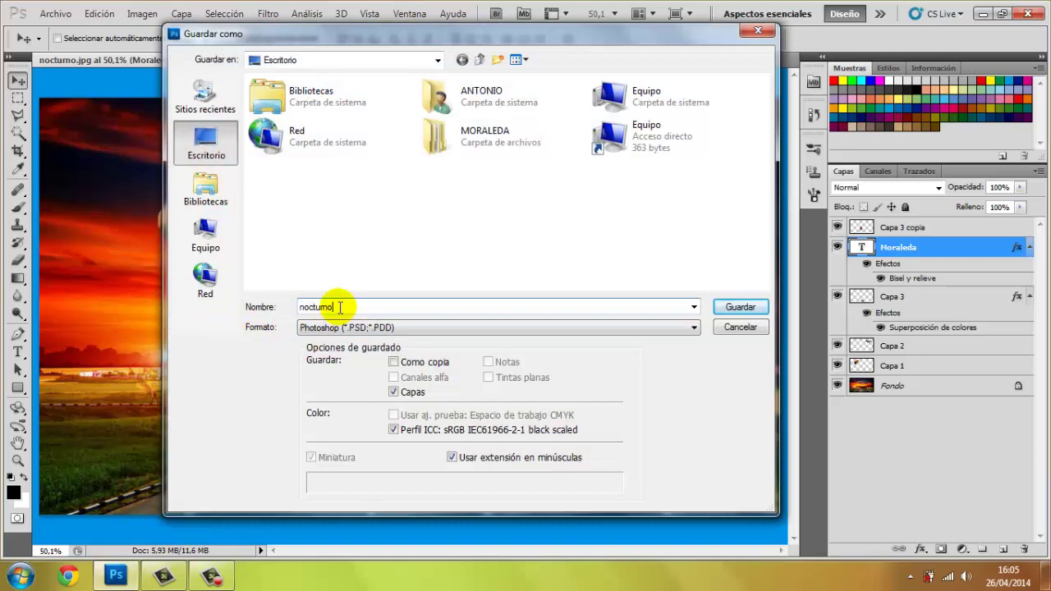
pyautogui.write(' 2')
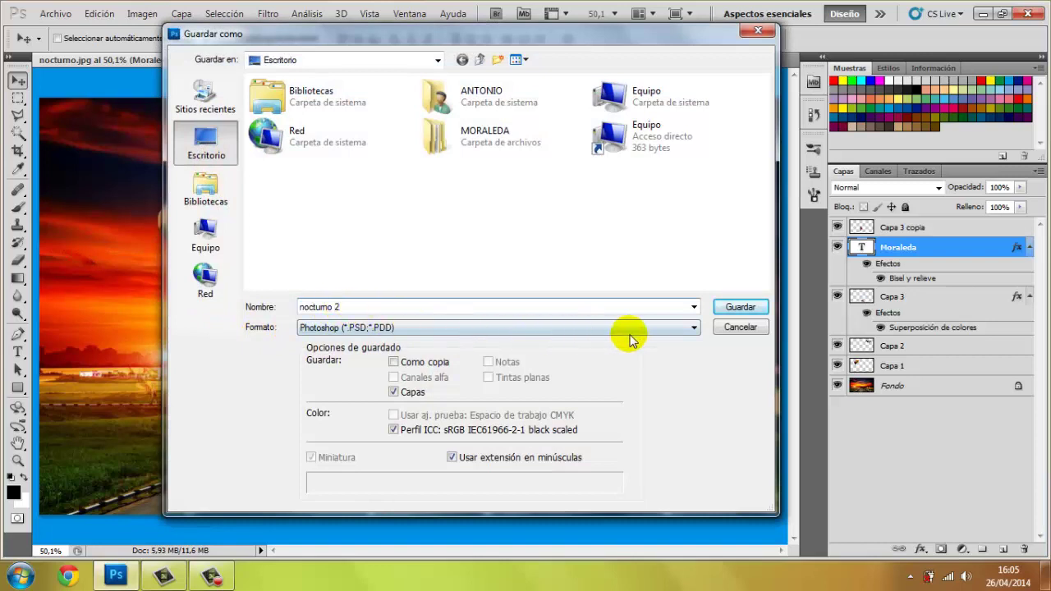
pyautogui.click(694, 328)
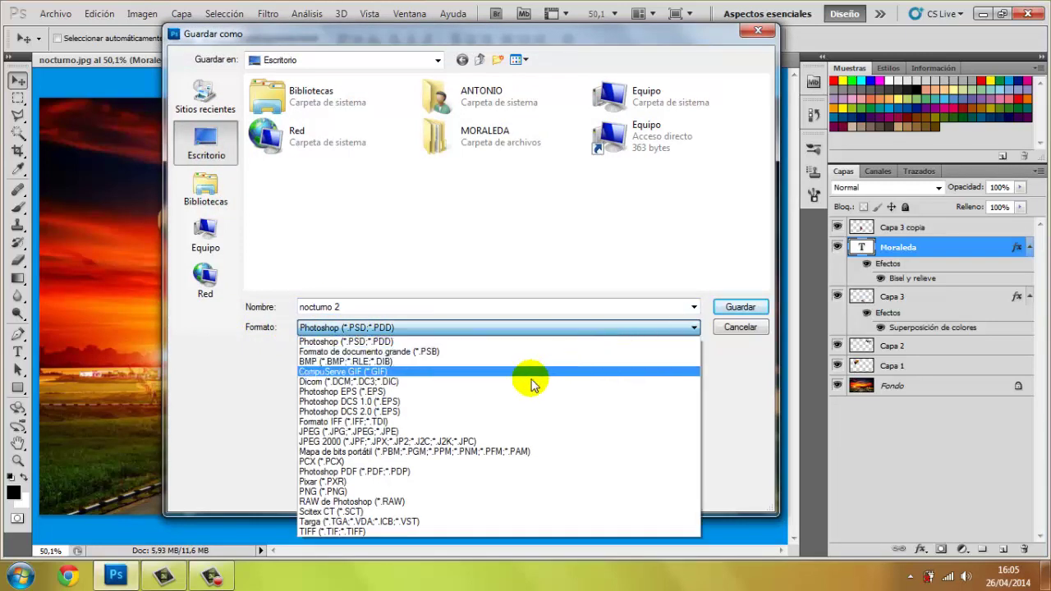
pyautogui.click(383, 433)
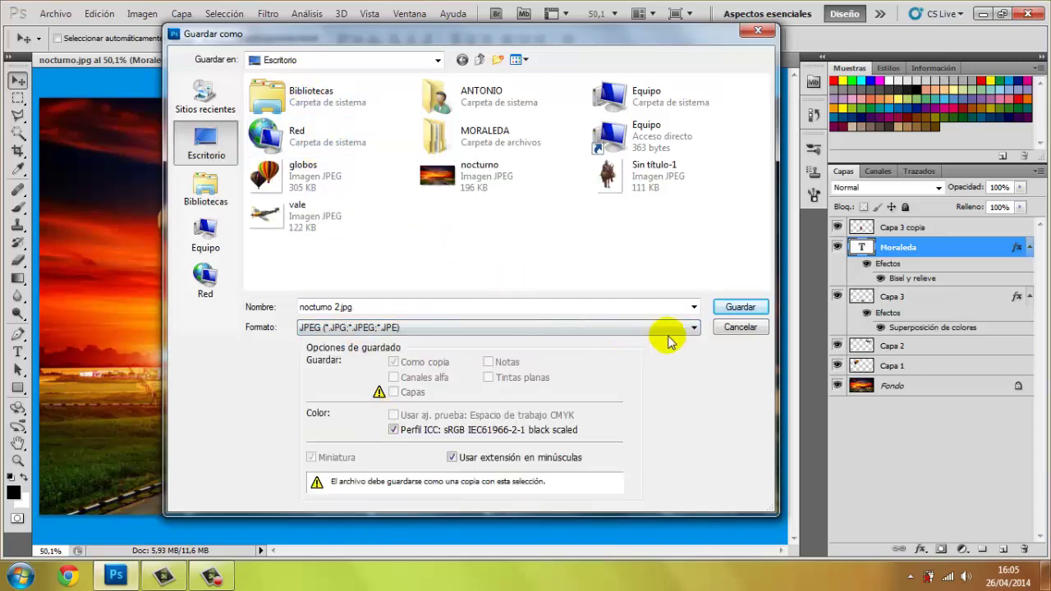
pyautogui.click(741, 311)
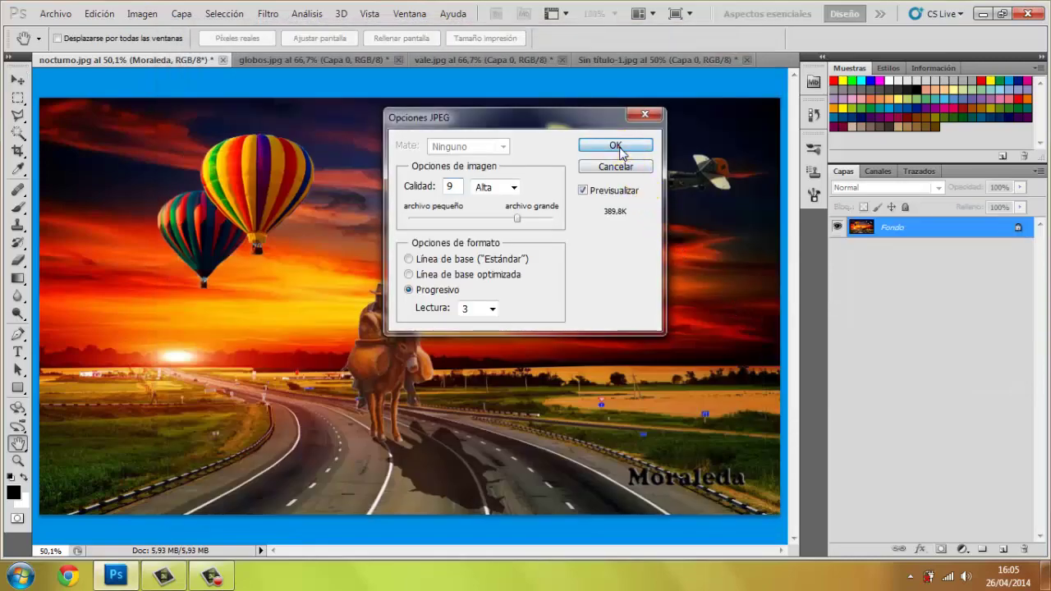
pyautogui.click(611, 145)
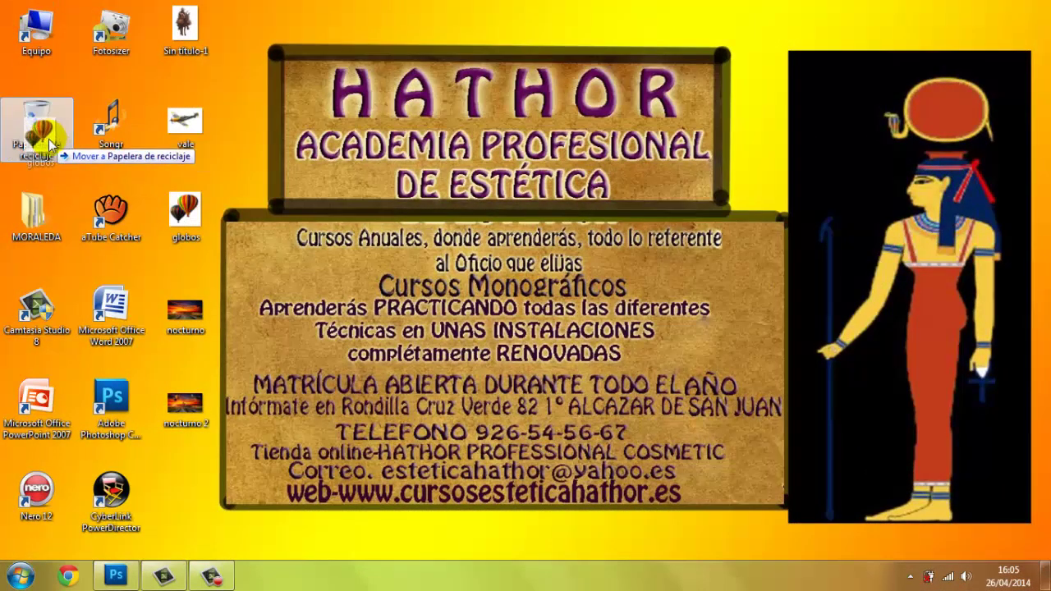
# Step: Bin vale and Sin título-1, then view nocturno and nocturno 2 in Photo Viewer
pyautogui.moveTo(185, 124); pyautogui.dragTo(37, 123)
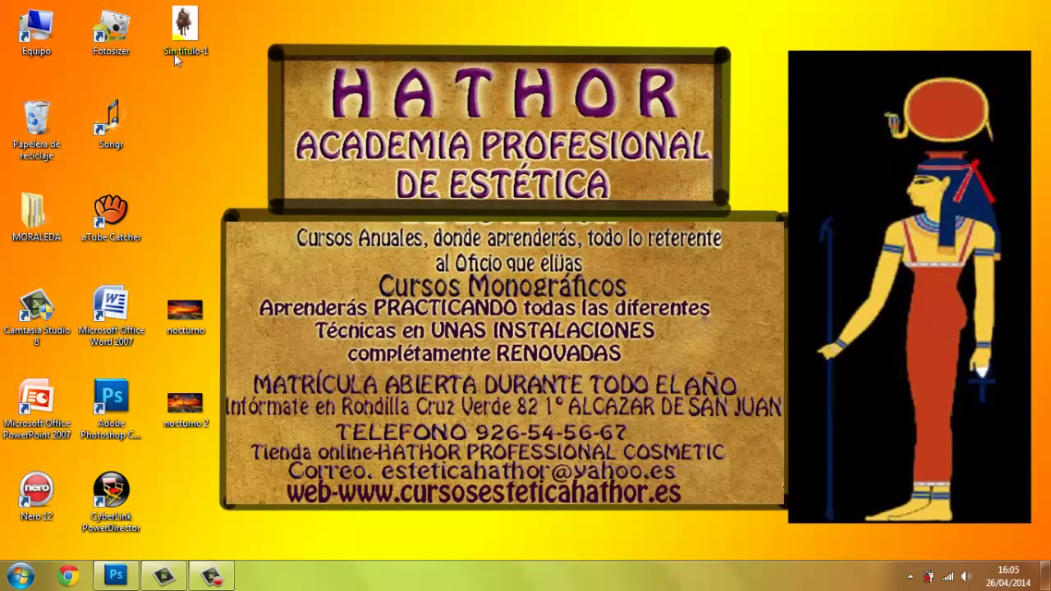
pyautogui.moveTo(185, 29)
pyautogui.mouseDown()
pyautogui.moveTo(12, 155)
pyautogui.moveTo(28, 131)
pyautogui.mouseUp()
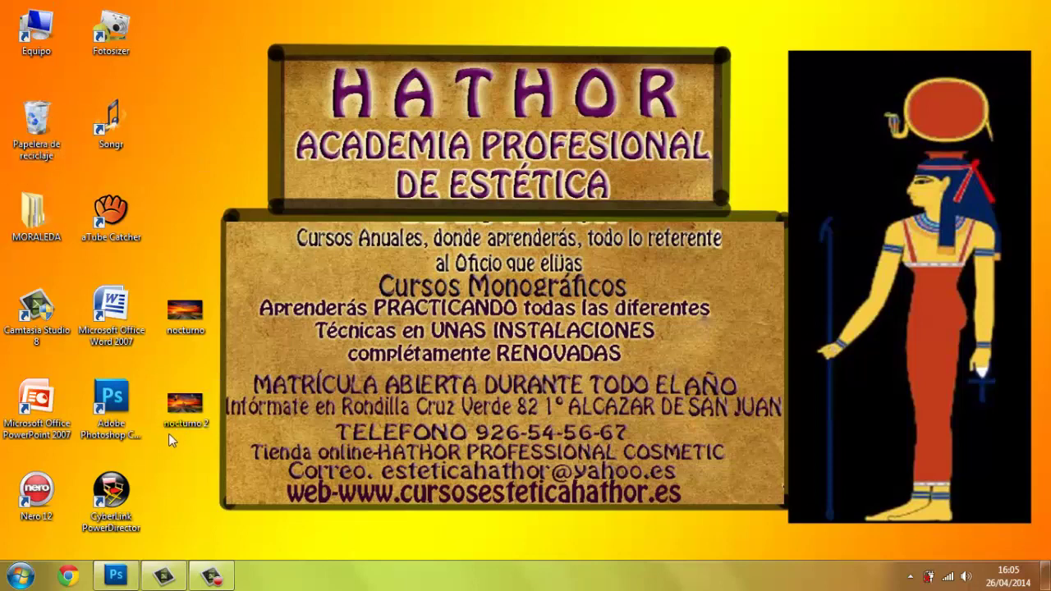
pyautogui.doubleClick(183, 316)
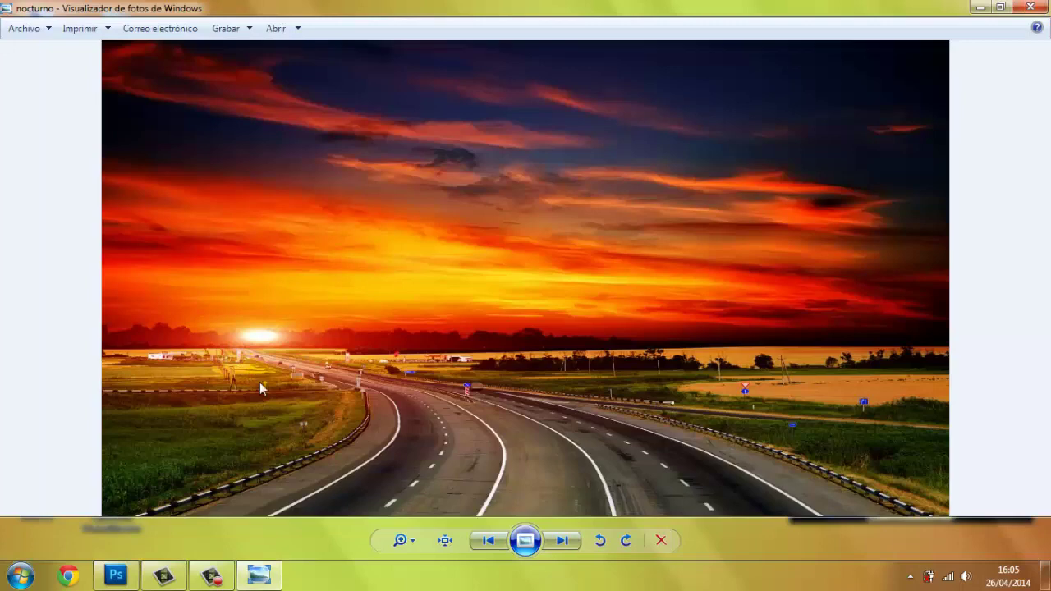
pyautogui.click(569, 547)
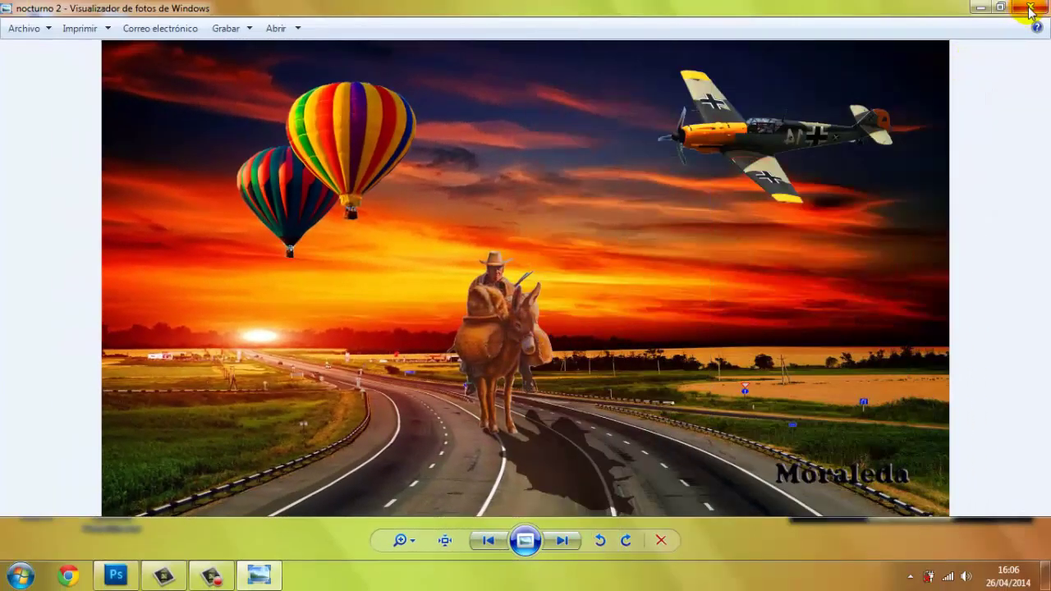
pyautogui.click(1030, 8)
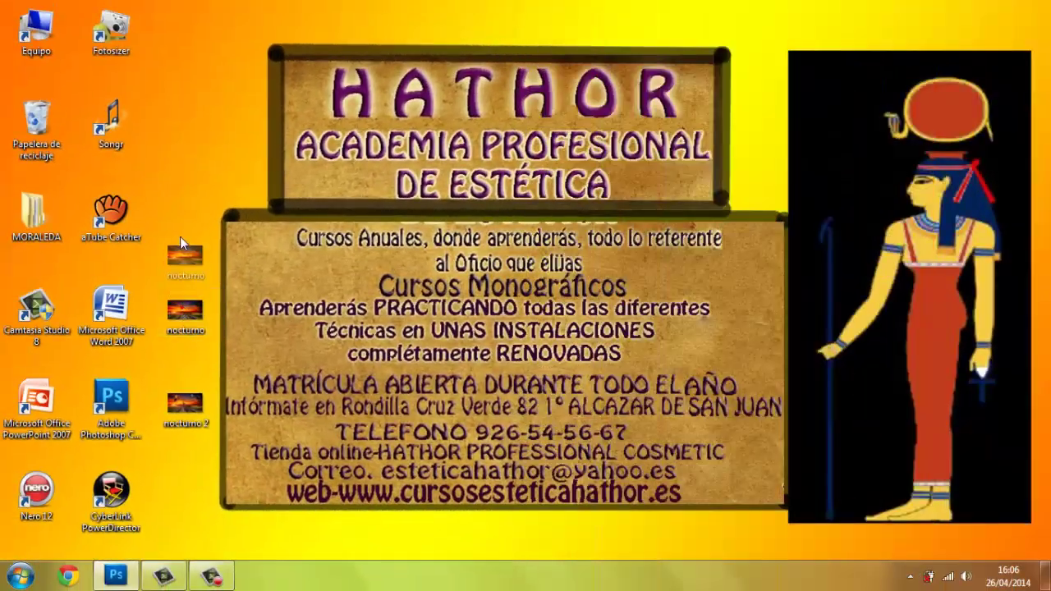
# Step: Move the nocturno 2 and nocturno icons to the top of the third column, previewing nocturno 2 once
pyautogui.moveTo(180, 237); pyautogui.dragTo(182, 119)
pyautogui.moveTo(185, 403); pyautogui.dragTo(175, 210)
pyautogui.click(233, 308)
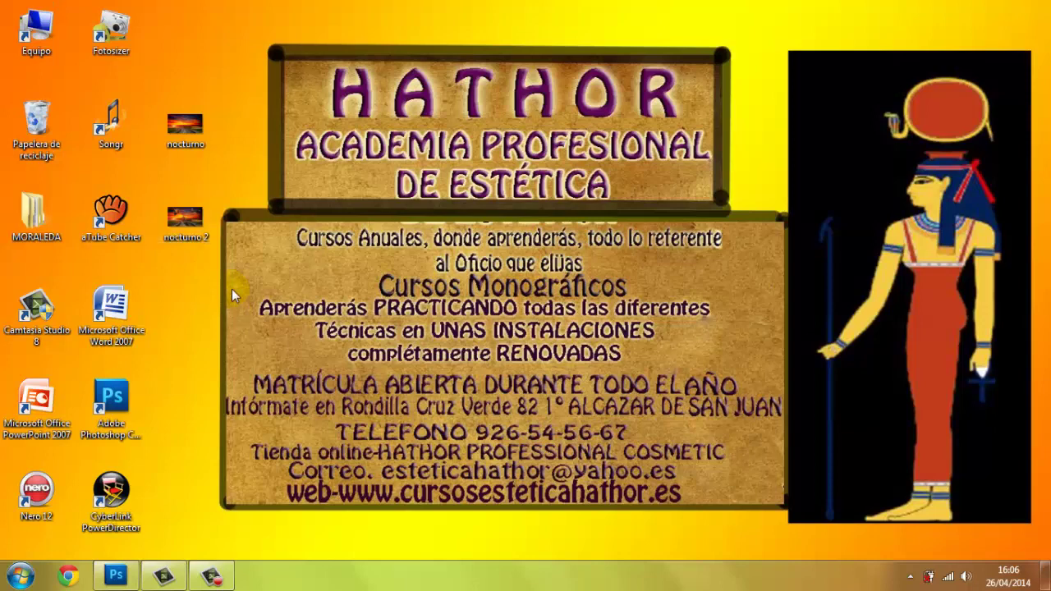
pyautogui.doubleClick(186, 218)
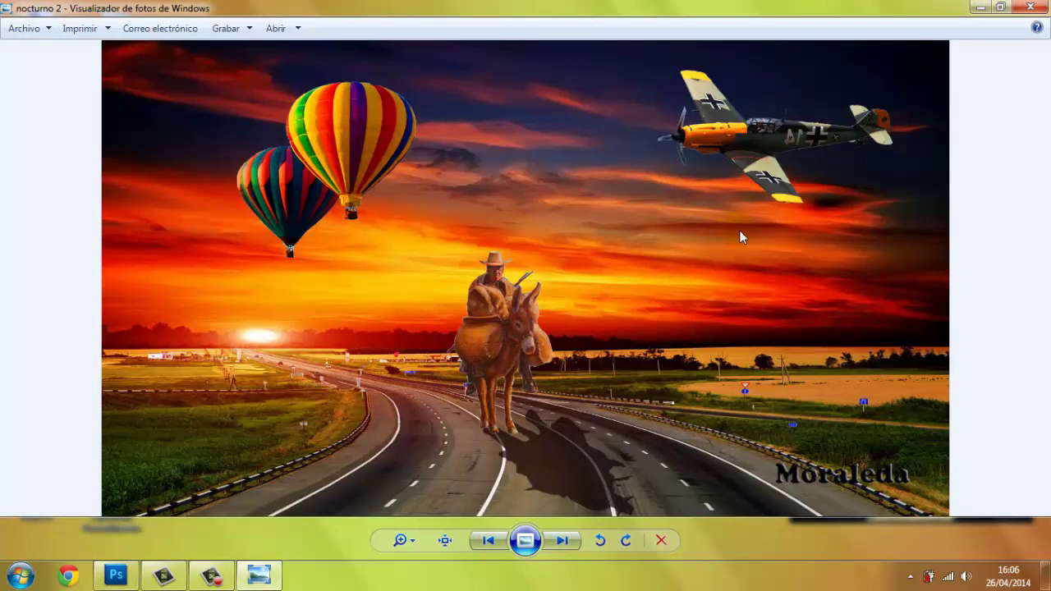
pyautogui.click(1031, 10)
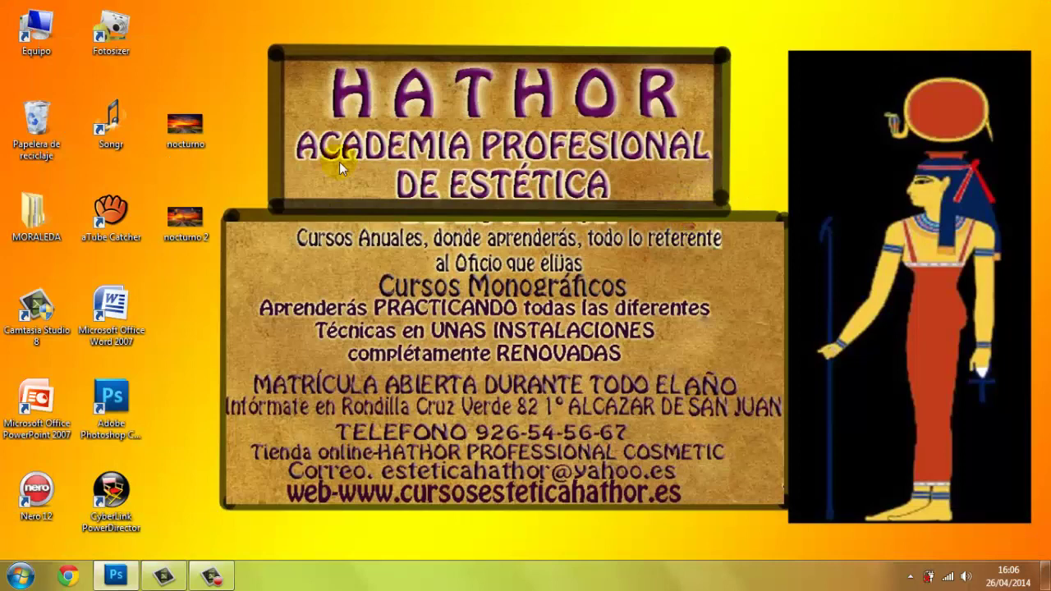
pyautogui.moveTo(185, 215); pyautogui.dragTo(170, 62)
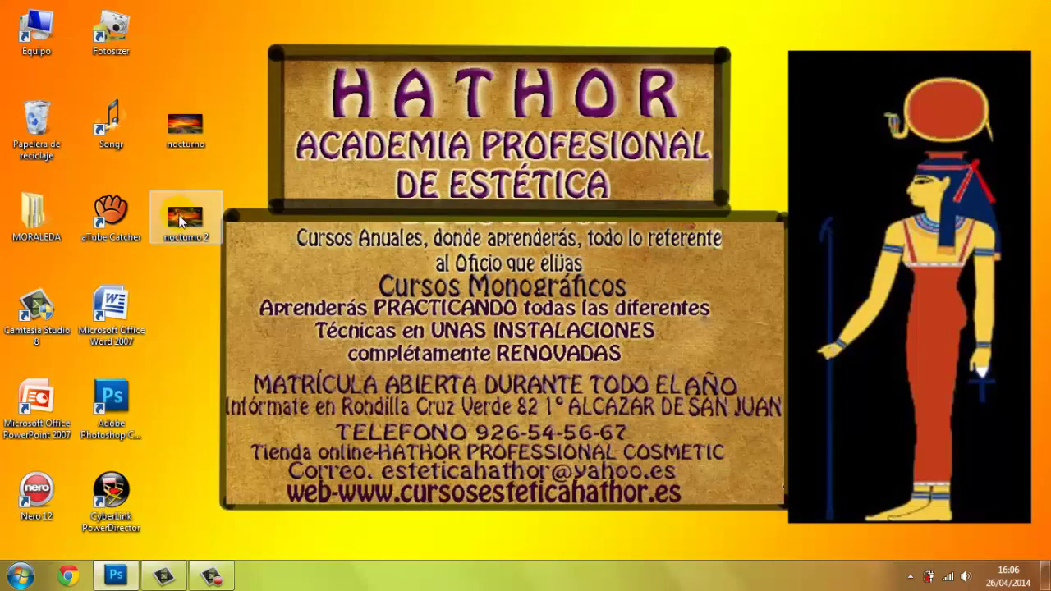
pyautogui.click(183, 123)
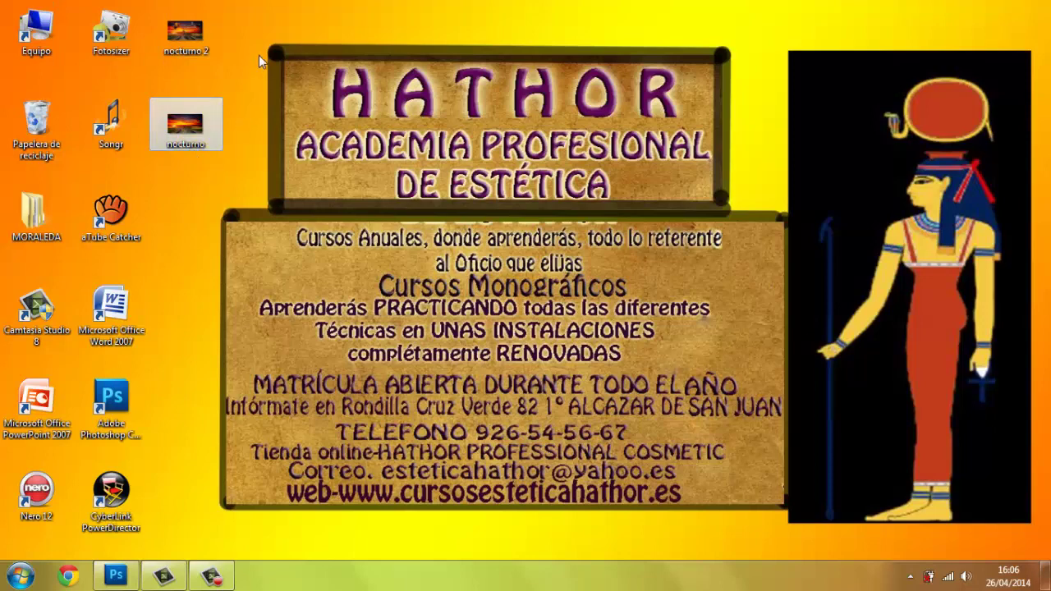
pyautogui.moveTo(258, 51); pyautogui.dragTo(266, 362)
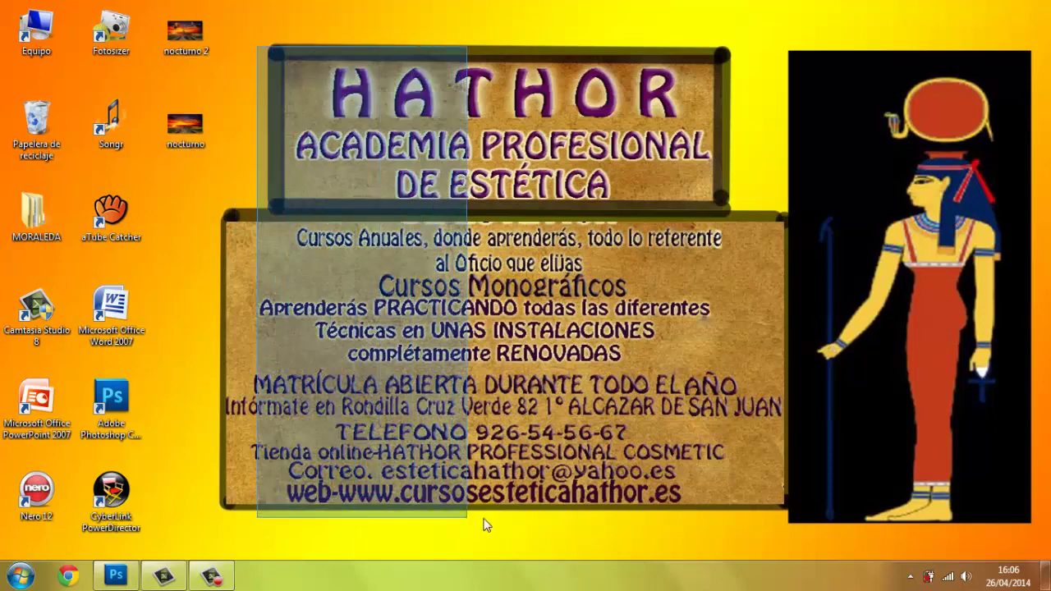
pyautogui.moveTo(266, 362); pyautogui.dragTo(738, 514)
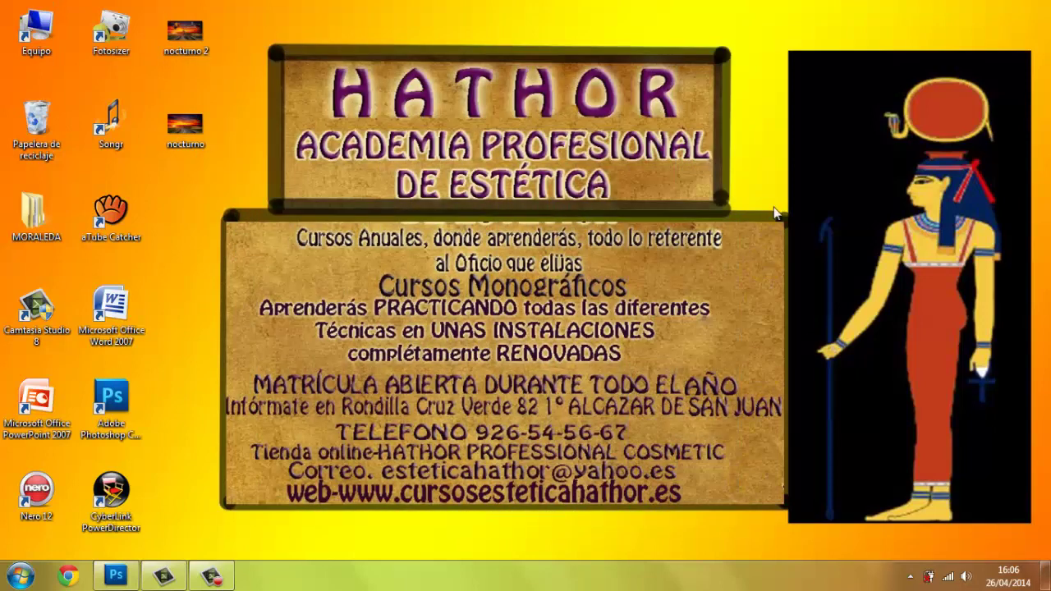